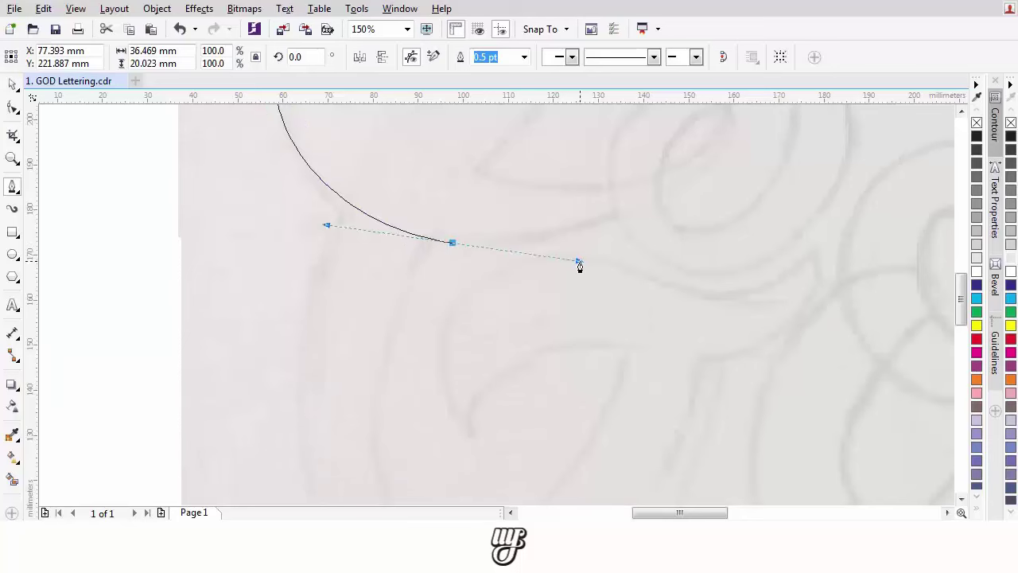
# Extend the G outline with the Pen tool along the lower swash to the right end of the small inner loop.
pyautogui.scroll(3, 636, 246)
pyautogui.moveTo(666, 196); pyautogui.dragTo(657, 134)
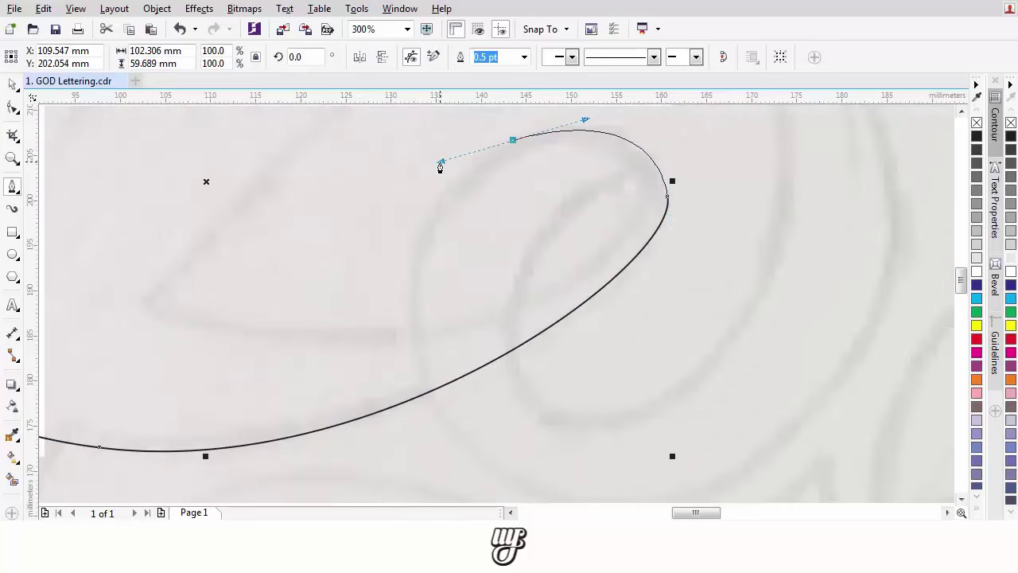
pyautogui.moveTo(439, 163); pyautogui.dragTo(441, 163)
pyautogui.scroll(-1, 431, 396)
pyautogui.moveTo(430, 396); pyautogui.dragTo(427, 340)
pyautogui.scroll(1, 432, 239)
pyautogui.hotkey('ctrl', 'z')
pyautogui.moveTo(422, 207); pyautogui.dragTo(409, 300)
pyautogui.moveTo(419, 232); pyautogui.dragTo(324, 333)
pyautogui.scroll(-1, 381, 357)
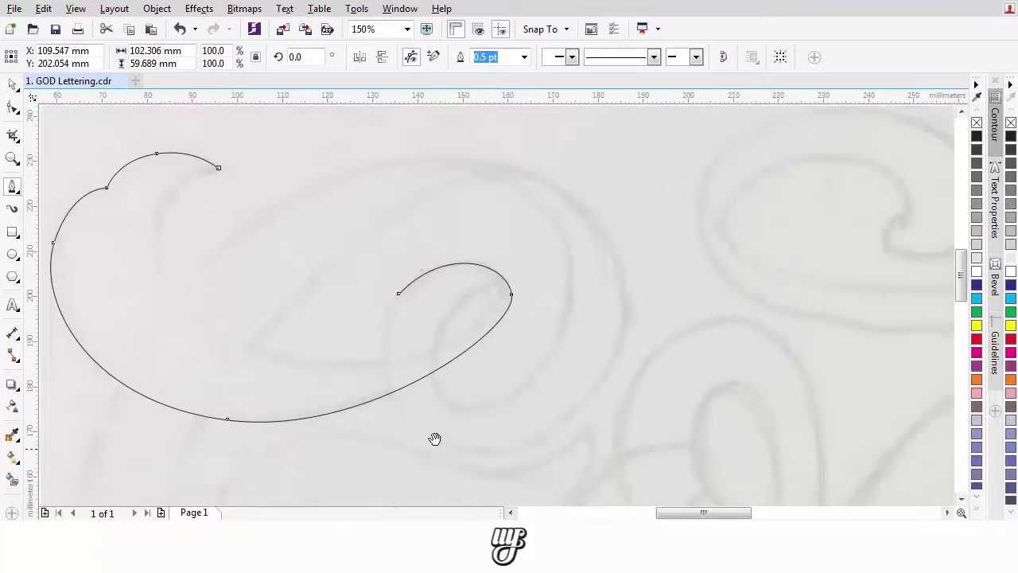
pyautogui.moveTo(434, 438); pyautogui.dragTo(443, 394)
pyautogui.hotkey('ctrl', 'z')
pyautogui.moveTo(397, 276); pyautogui.dragTo(383, 314)
pyautogui.moveTo(357, 354); pyautogui.dragTo(358, 355)
pyautogui.hotkey('ctrl', 'z')
pyautogui.hotkey('ctrl', 'z')
pyautogui.scroll(2, 443, 232)
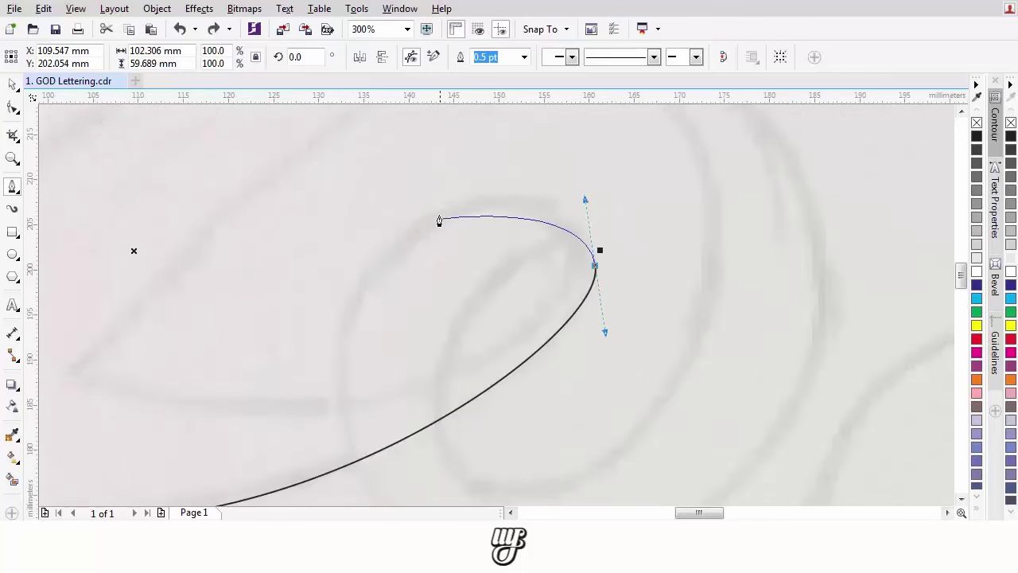
# Curve the outline over the small loop's top and down its left side to the large loop's bottom.
pyautogui.moveTo(385, 240); pyautogui.dragTo(385, 240)
pyautogui.scroll(-2, 385, 240)
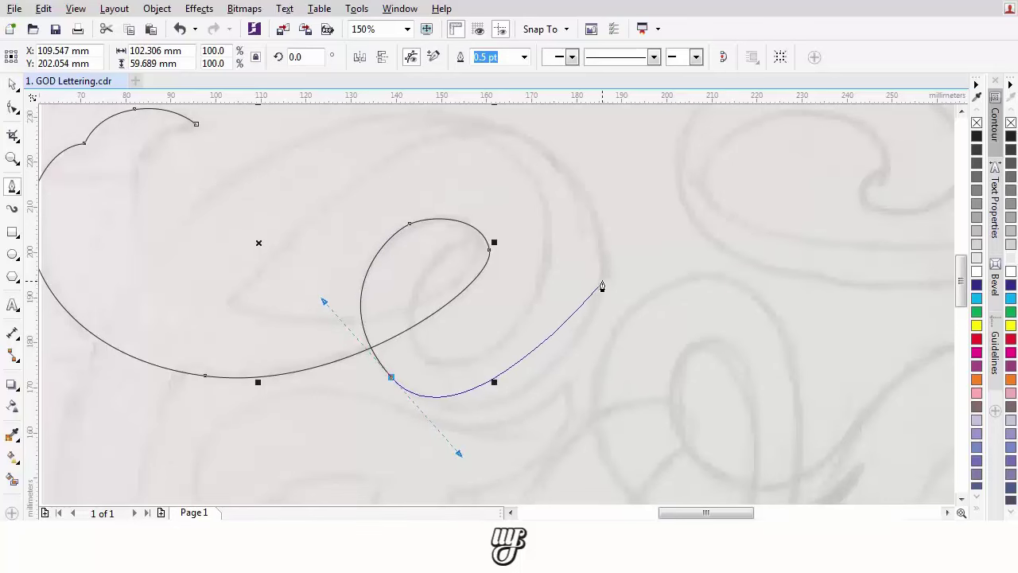
pyautogui.hotkey('ctrl', 'z')
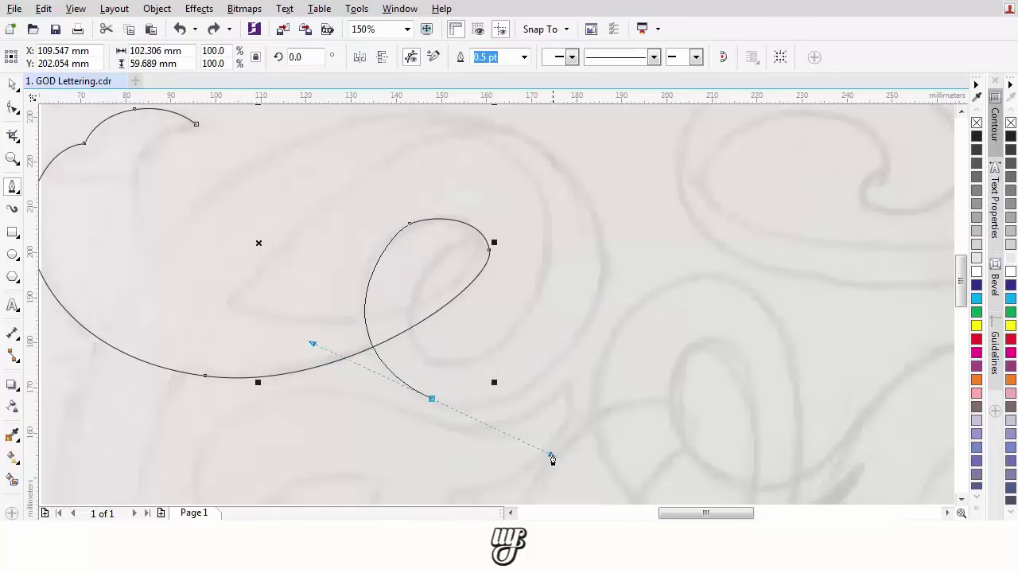
pyautogui.moveTo(552, 454); pyautogui.dragTo(553, 449)
# Trace the large loop's right side and continue over the top of the G to its upper left.
pyautogui.moveTo(582, 189); pyautogui.dragTo(449, 142)
pyautogui.moveTo(230, 222); pyautogui.dragTo(425, 196)
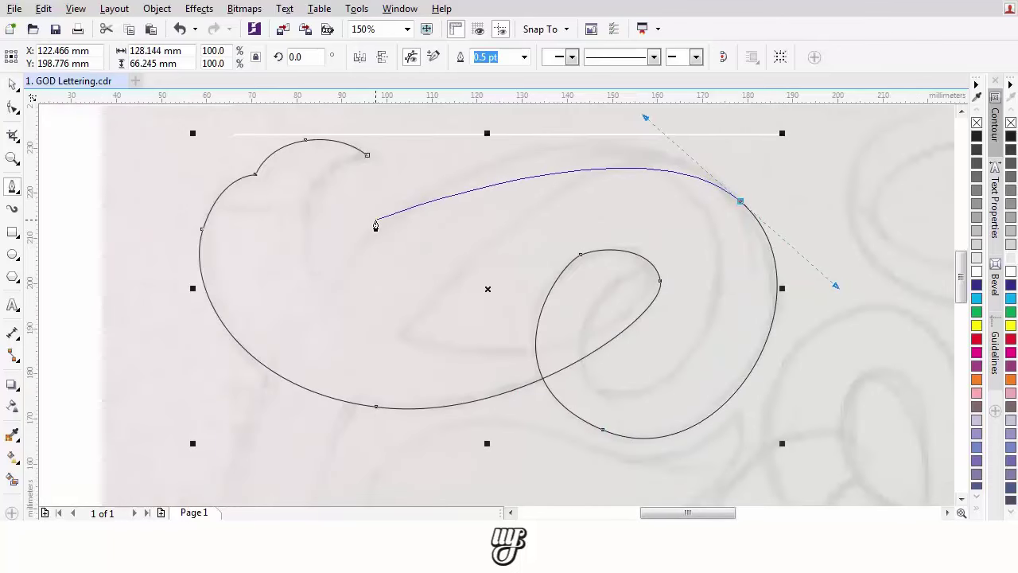
pyautogui.moveTo(369, 228); pyautogui.dragTo(263, 337)
pyautogui.scroll(-1, 252, 355)
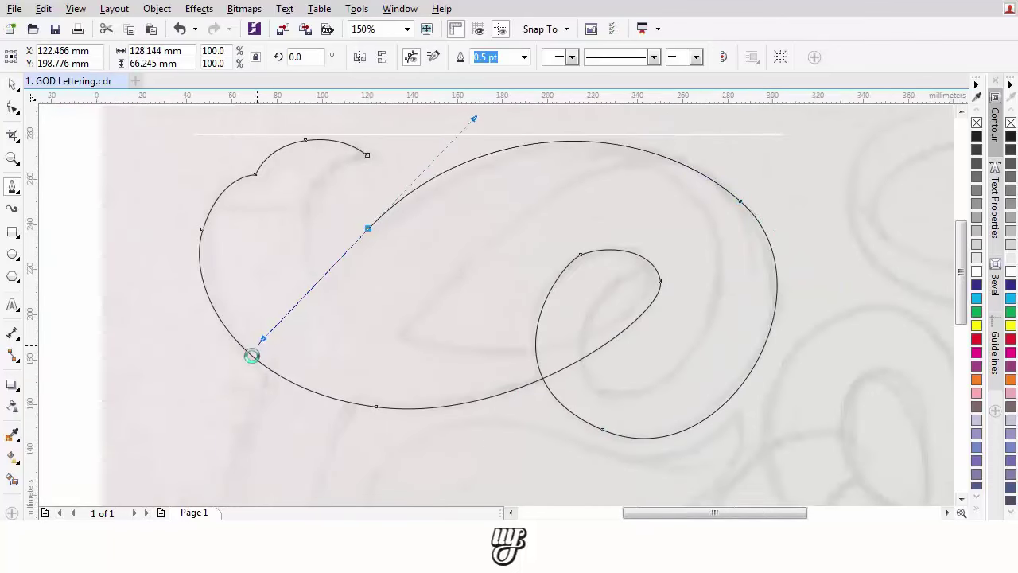
# Trace the G's outer left edge downward and around to the bottom of the bowl.
pyautogui.moveTo(241, 449); pyautogui.dragTo(327, 297)
pyautogui.scroll(1, 327, 297)
pyautogui.scroll(2, 327, 297)
pyautogui.moveTo(319, 355); pyautogui.dragTo(336, 475)
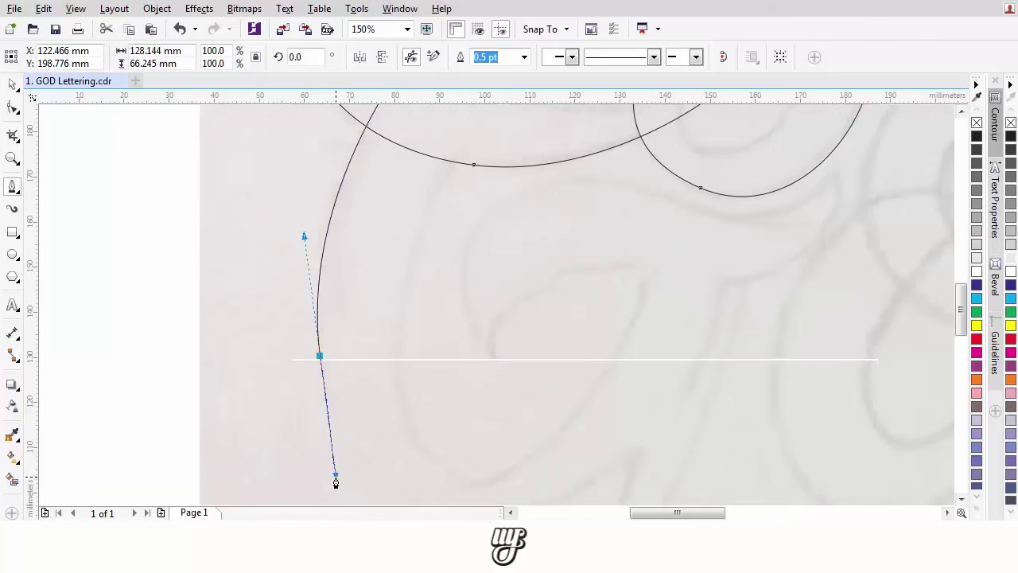
pyautogui.scroll(2, 424, 325)
pyautogui.moveTo(374, 380); pyautogui.dragTo(494, 396)
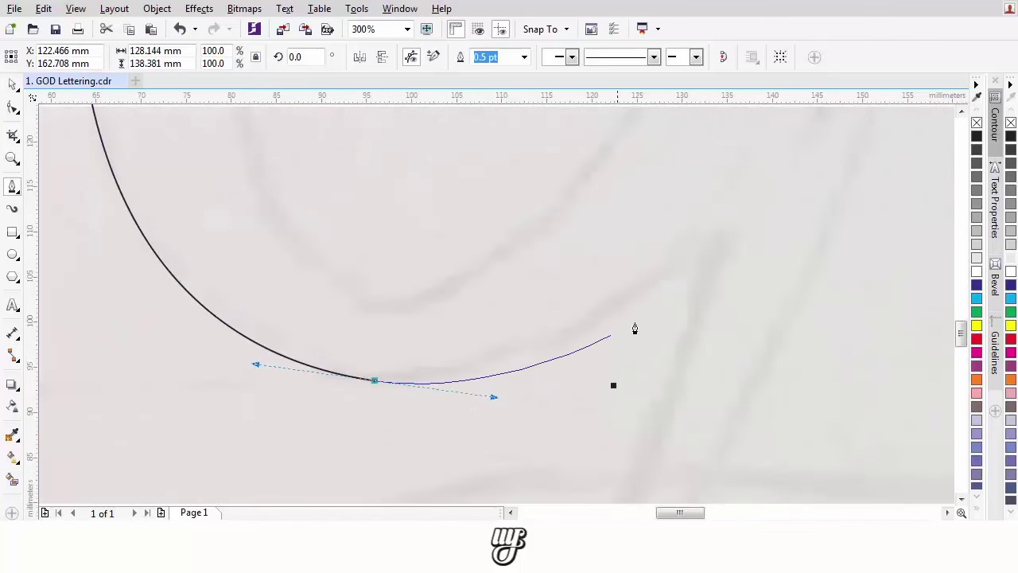
# Trace the bowl's outer right edge upward and cap its end with straight segments.
pyautogui.scroll(-2, 592, 355)
pyautogui.scroll(1, 668, 334)
pyautogui.scroll(1, 554, 342)
pyautogui.scroll(-2, 616, 303)
pyautogui.scroll(1, 700, 270)
pyautogui.moveTo(551, 300); pyautogui.dragTo(604, 229)
pyautogui.scroll(-2, 607, 195)
pyautogui.scroll(2, 571, 271)
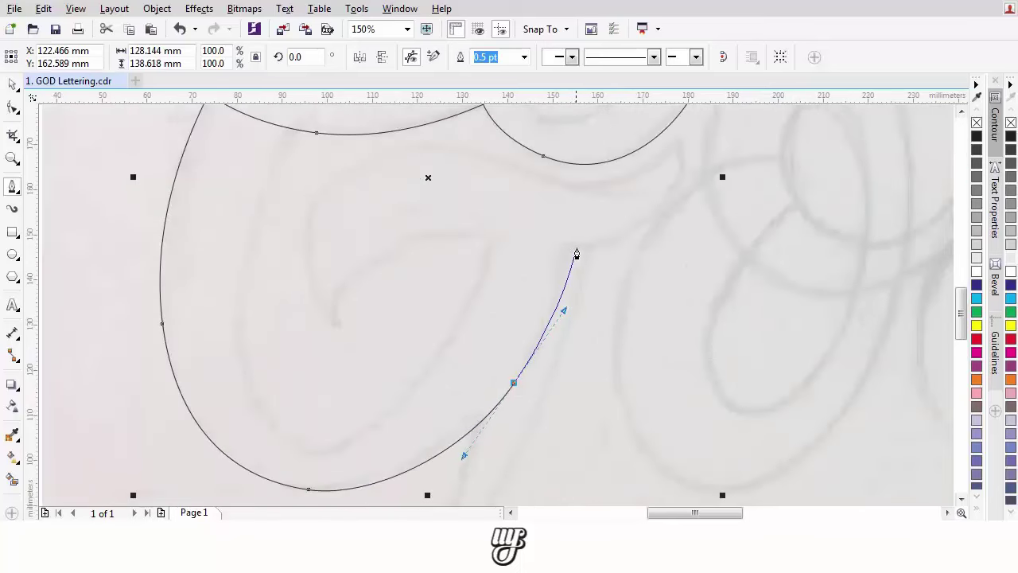
pyautogui.click(503, 211)
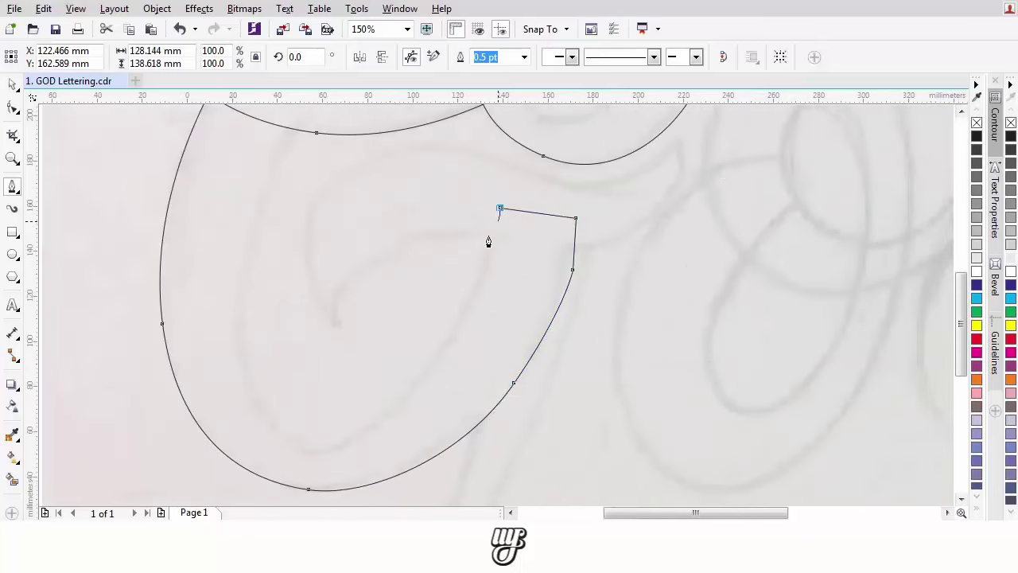
# Trace the bowl's inner edge down from the capped end, around the bottom and up to the inner left side.
pyautogui.scroll(-2, 488, 241)
pyautogui.scroll(2, 484, 342)
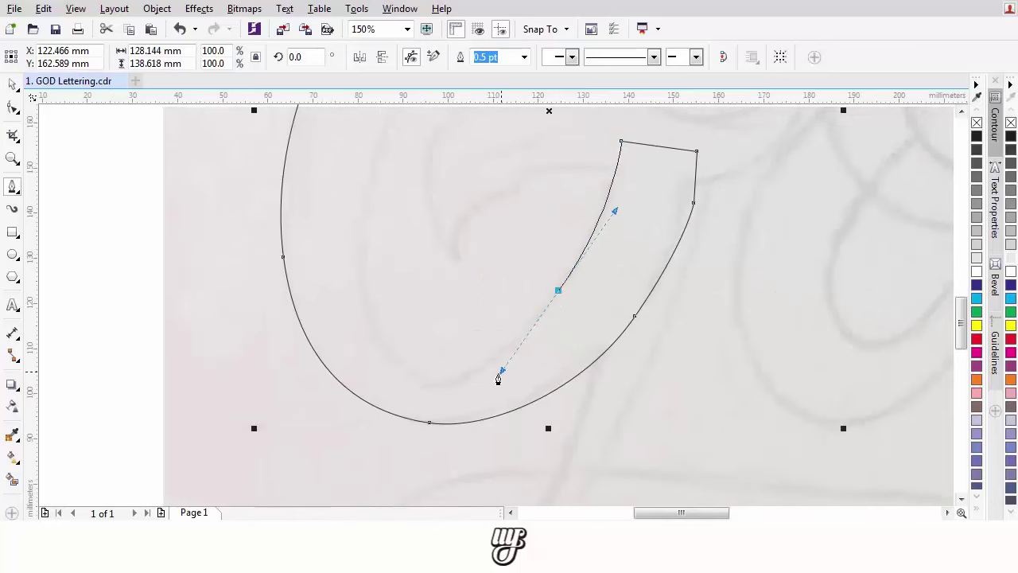
pyautogui.moveTo(498, 380); pyautogui.dragTo(495, 382)
pyautogui.scroll(-2, 389, 354)
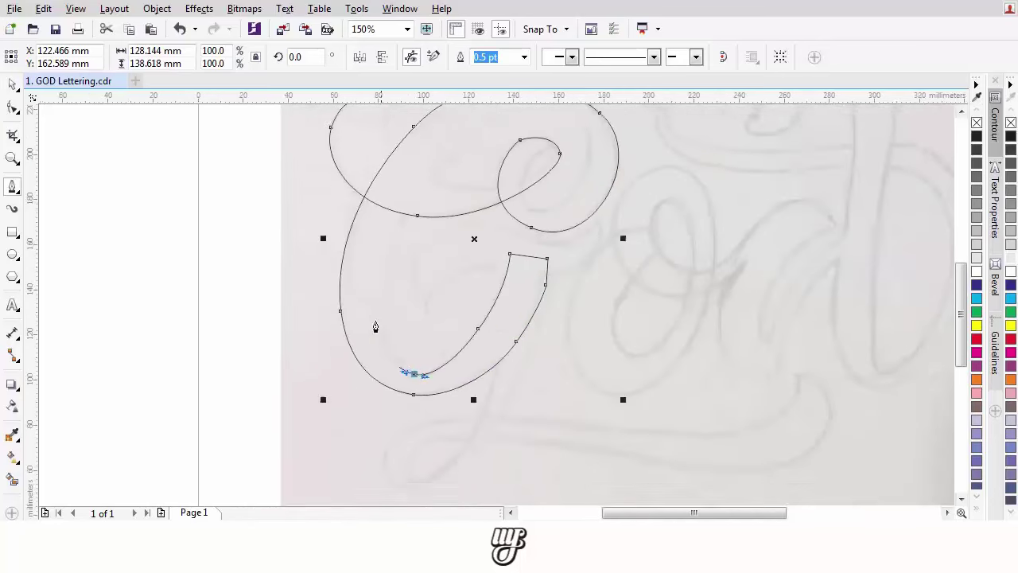
pyautogui.scroll(2, 382, 298)
pyautogui.moveTo(418, 150); pyautogui.dragTo(418, 151)
# Continue the inner edge up the G's stem and over the inside of the large loop's top.
pyautogui.scroll(-2, 418, 151)
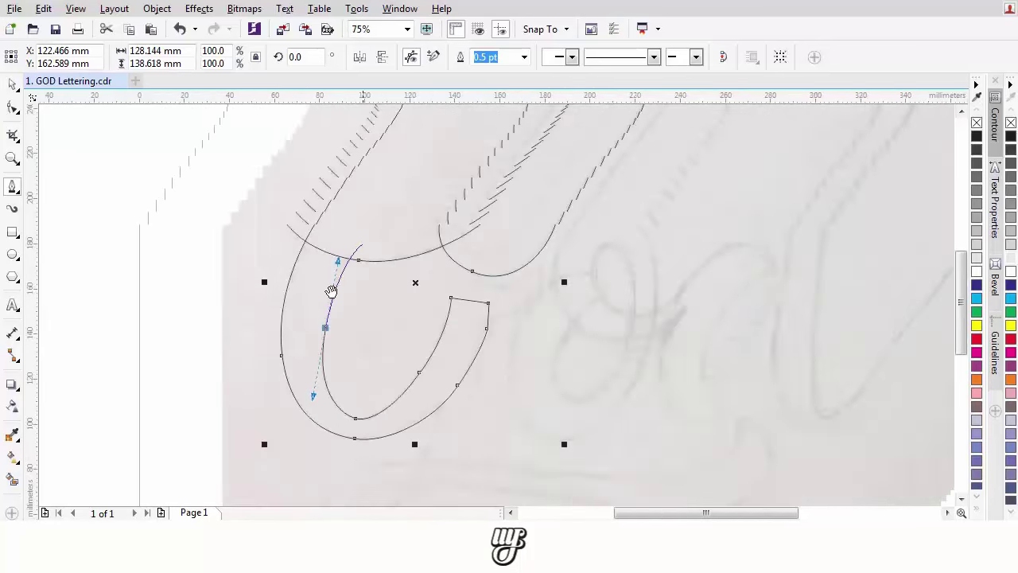
pyautogui.scroll(2, 386, 236)
pyautogui.moveTo(365, 249); pyautogui.dragTo(420, 204)
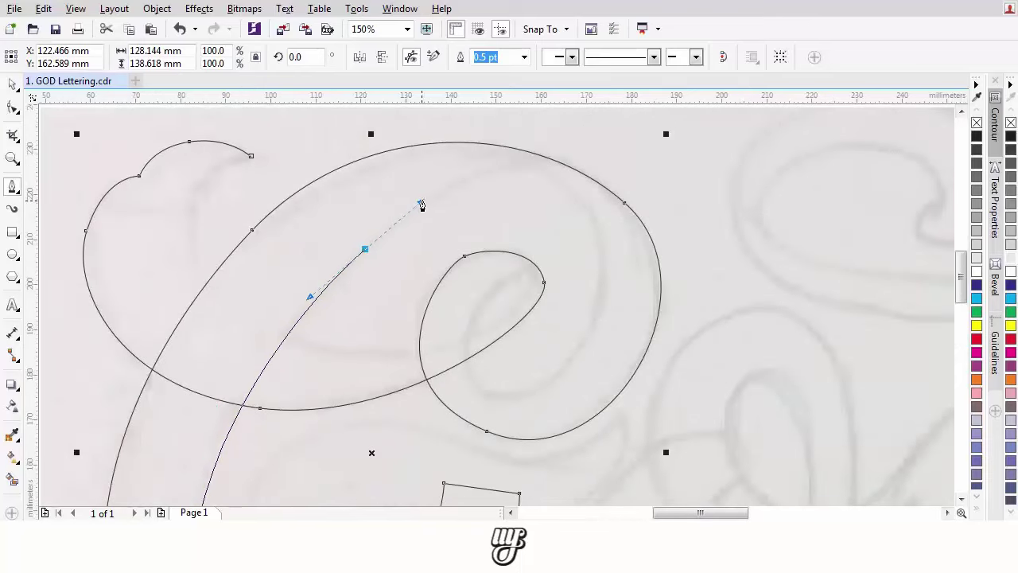
pyautogui.moveTo(578, 201); pyautogui.dragTo(620, 266)
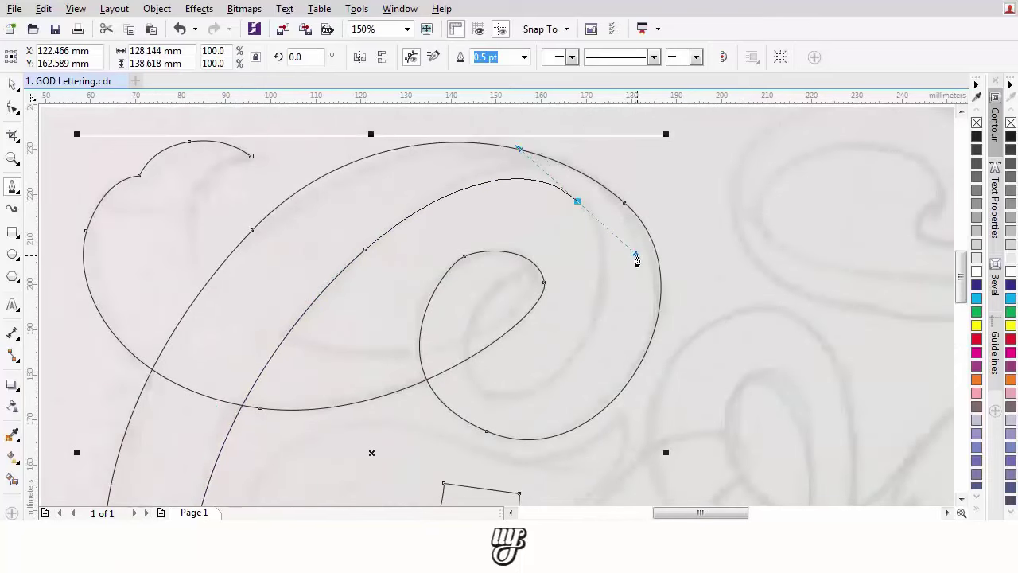
# Trace the inside of the large loop around its bottom and up into the small loop.
pyautogui.scroll(2, 563, 340)
pyautogui.moveTo(561, 346); pyautogui.dragTo(699, 360)
pyautogui.scroll(2, 548, 252)
pyautogui.moveTo(483, 291); pyautogui.dragTo(544, 236)
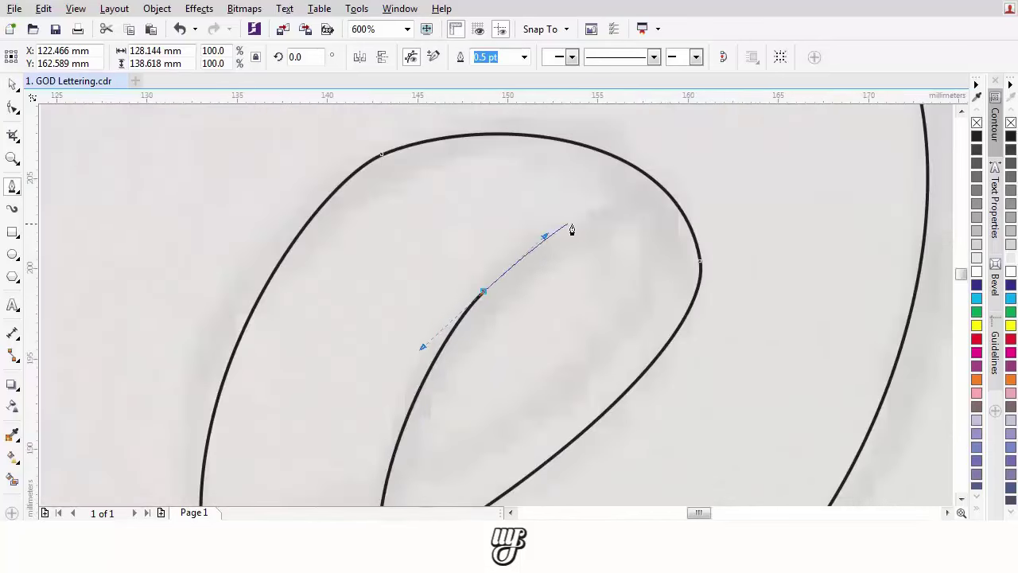
# Trace the swash's upper edge from the small loop back to the upper-left starting tip and close the outline.
pyautogui.scroll(-4, 652, 243)
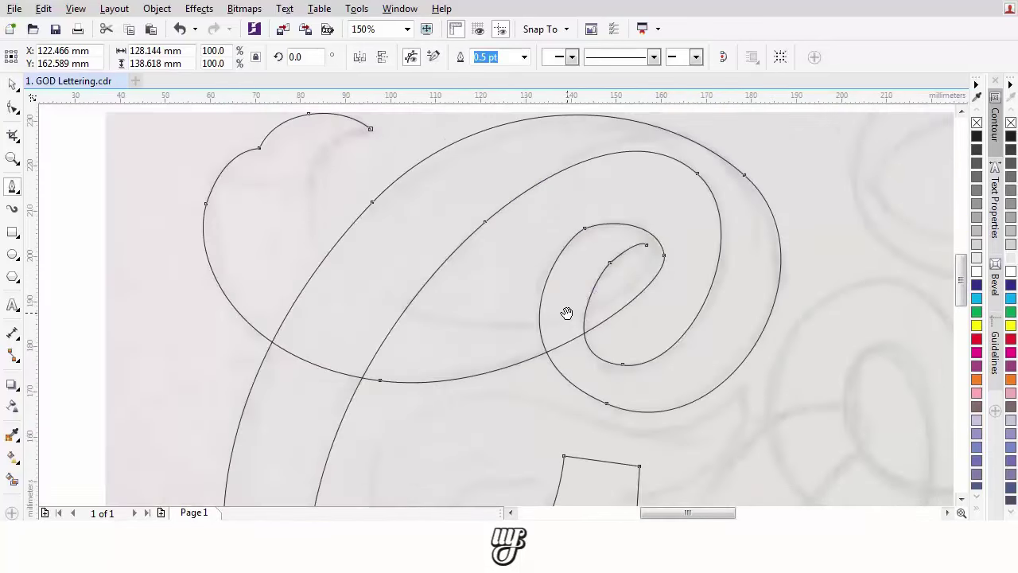
pyautogui.moveTo(445, 322); pyautogui.dragTo(276, 287)
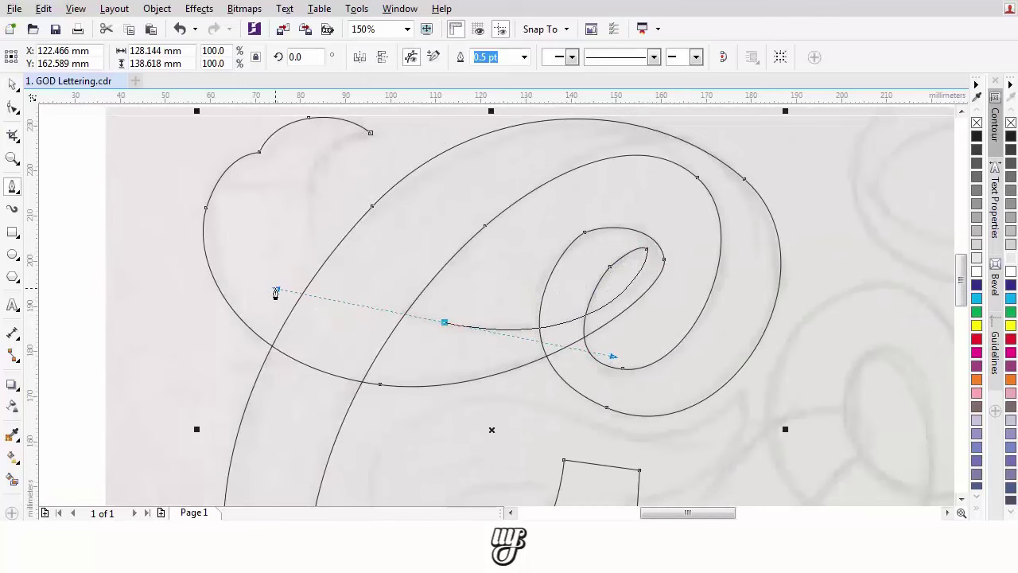
pyautogui.moveTo(371, 133); pyautogui.dragTo(314, 159)
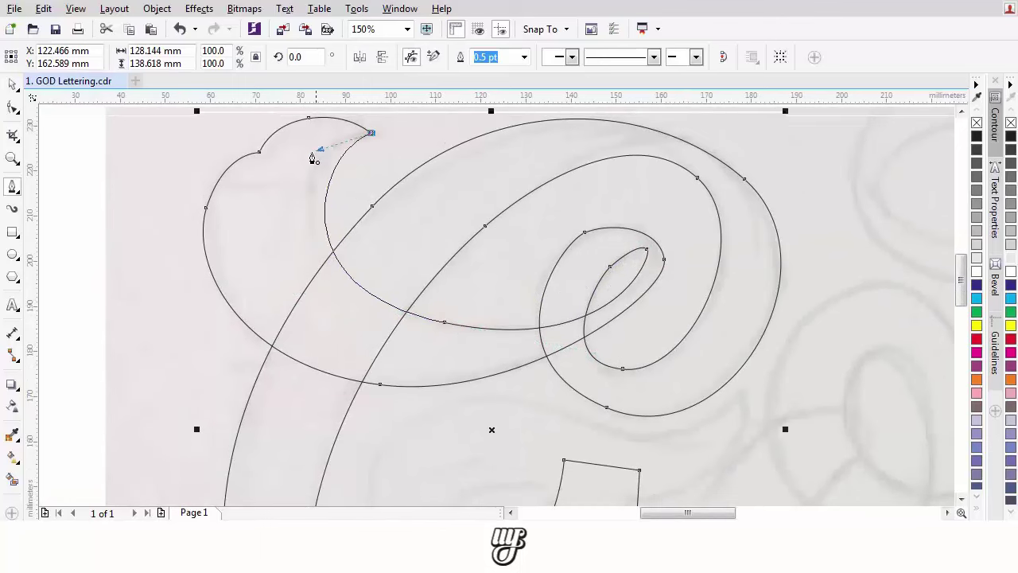
# Delete the kinked node at the small loop's upper left and reposition the top node with the Shape tool.
pyautogui.click(13, 108)
pyautogui.scroll(4, 575, 238)
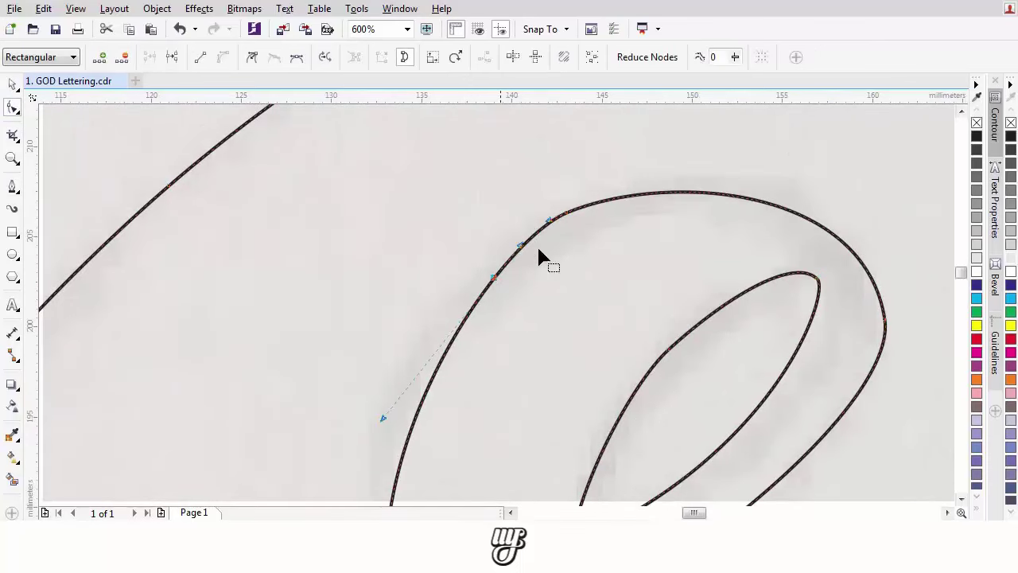
pyautogui.moveTo(660, 193); pyautogui.dragTo(530, 239)
pyautogui.press('Delete')
pyautogui.scroll(-1, 595, 230)
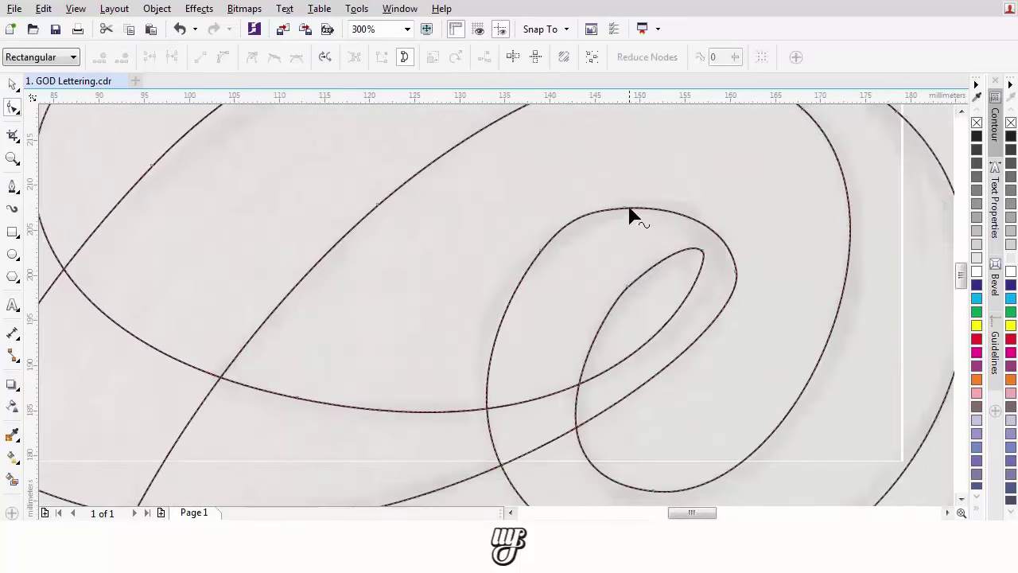
pyautogui.scroll(1, 627, 217)
pyautogui.click(442, 316)
pyautogui.moveTo(622, 214); pyautogui.dragTo(639, 208)
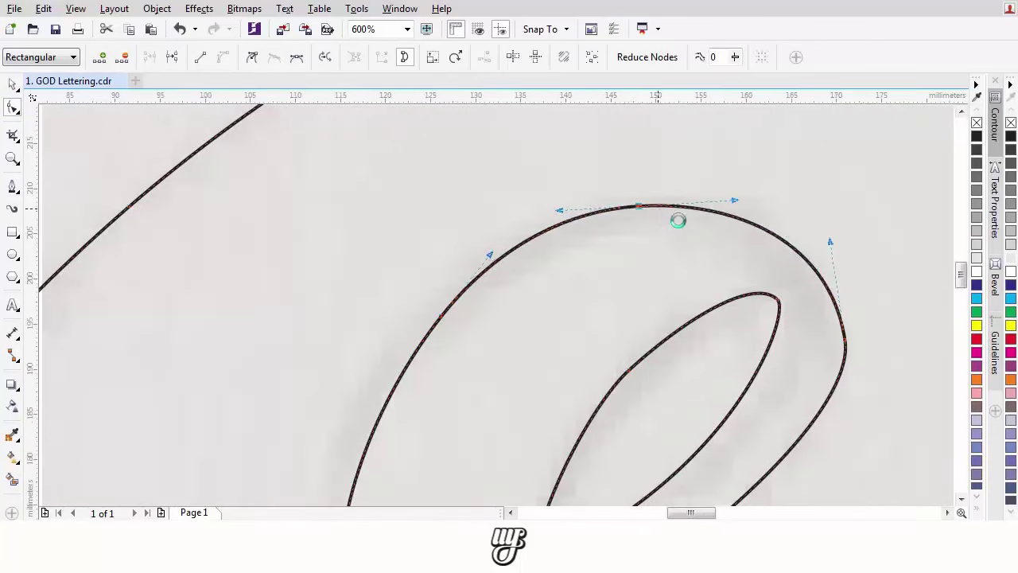
# Reshape the small loop's right end by adjusting its nodes and curve handles to follow the sketch.
pyautogui.scroll(-1, 663, 217)
pyautogui.scroll(1, 759, 310)
pyautogui.moveTo(747, 243); pyautogui.dragTo(753, 227)
pyautogui.scroll(-1, 747, 227)
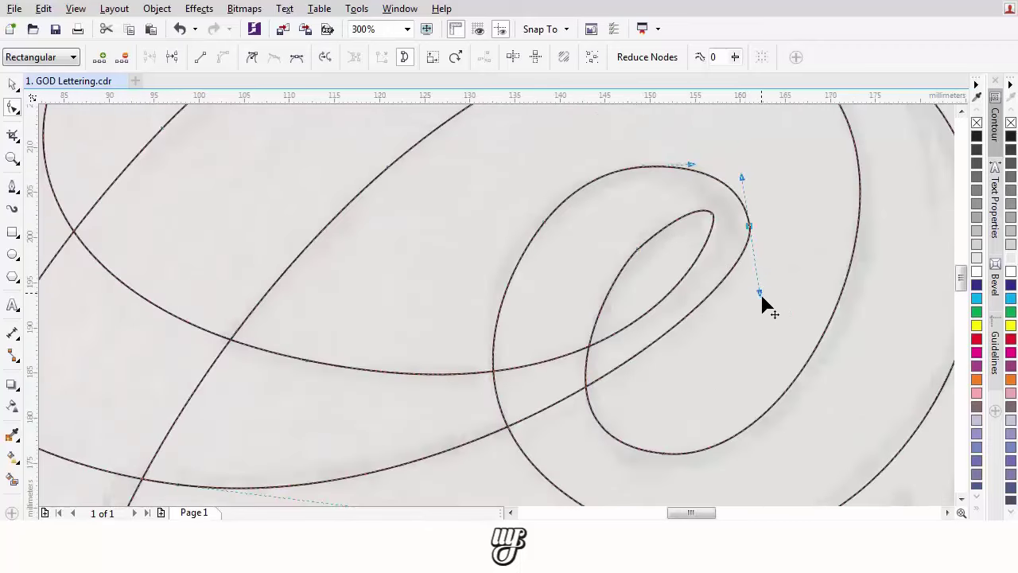
pyautogui.scroll(1, 727, 193)
pyautogui.click(745, 263)
pyautogui.scroll(-1, 739, 238)
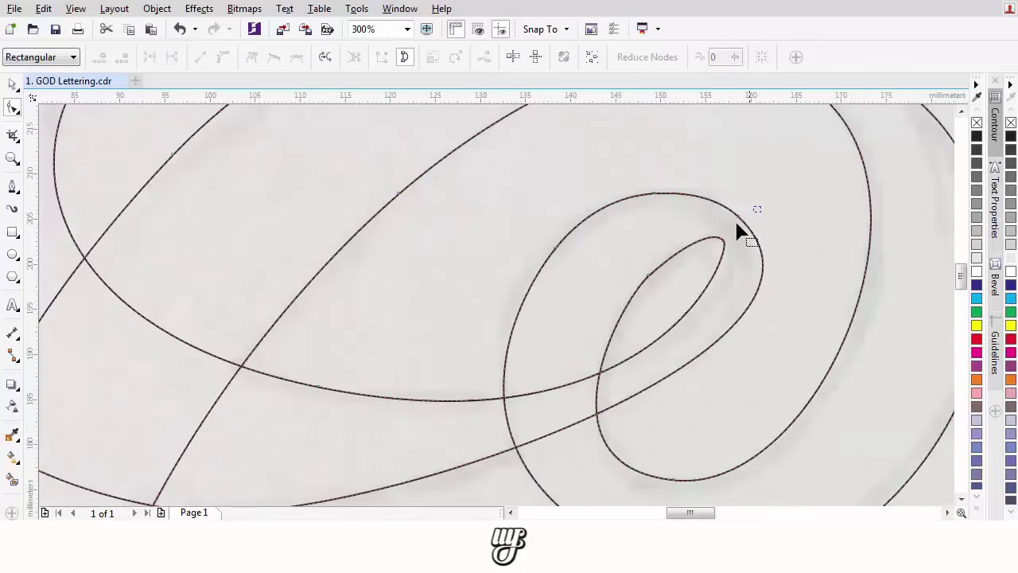
pyautogui.click(738, 217)
pyautogui.moveTo(858, 333); pyautogui.dragTo(876, 342)
pyautogui.scroll(-1, 709, 332)
# Lengthen the right handle of the swash's bottom node and reposition the node where the swash enters the small loop.
pyautogui.click(465, 400)
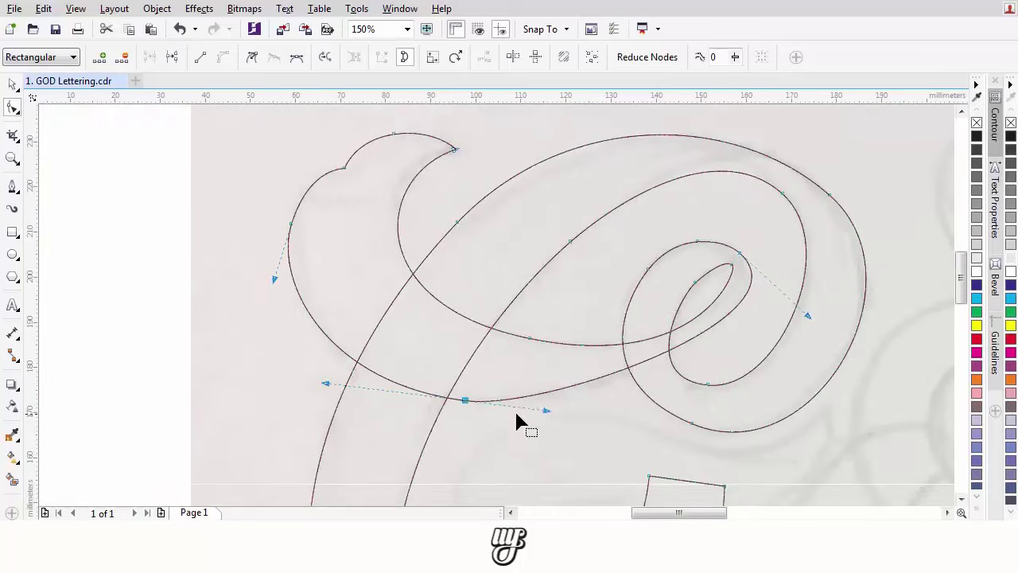
pyautogui.moveTo(546, 410); pyautogui.dragTo(582, 420)
pyautogui.scroll(1, 713, 341)
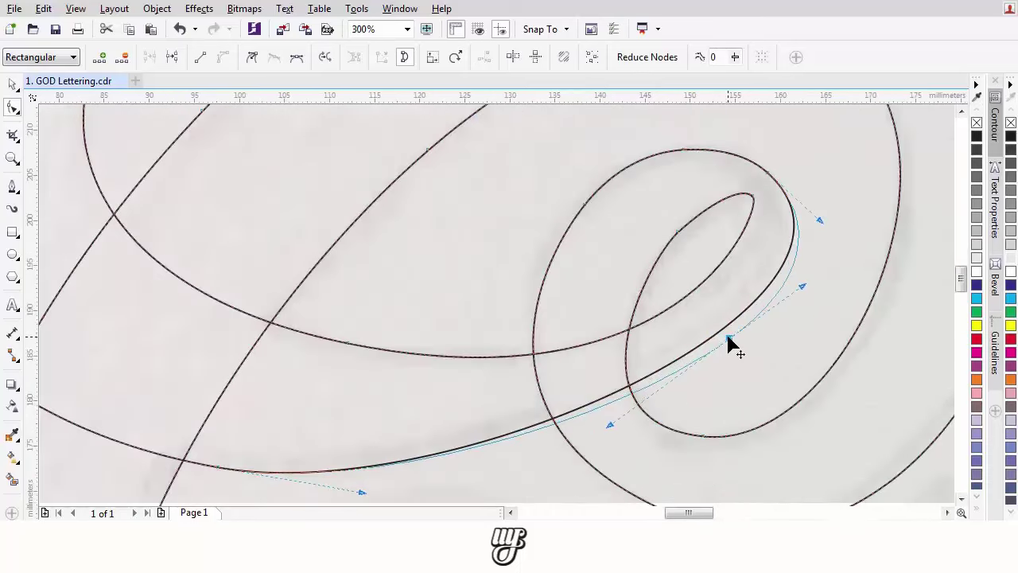
pyautogui.scroll(-1, 727, 341)
pyautogui.click(643, 352)
pyautogui.scroll(1, 752, 301)
pyautogui.moveTo(747, 292); pyautogui.dragTo(755, 301)
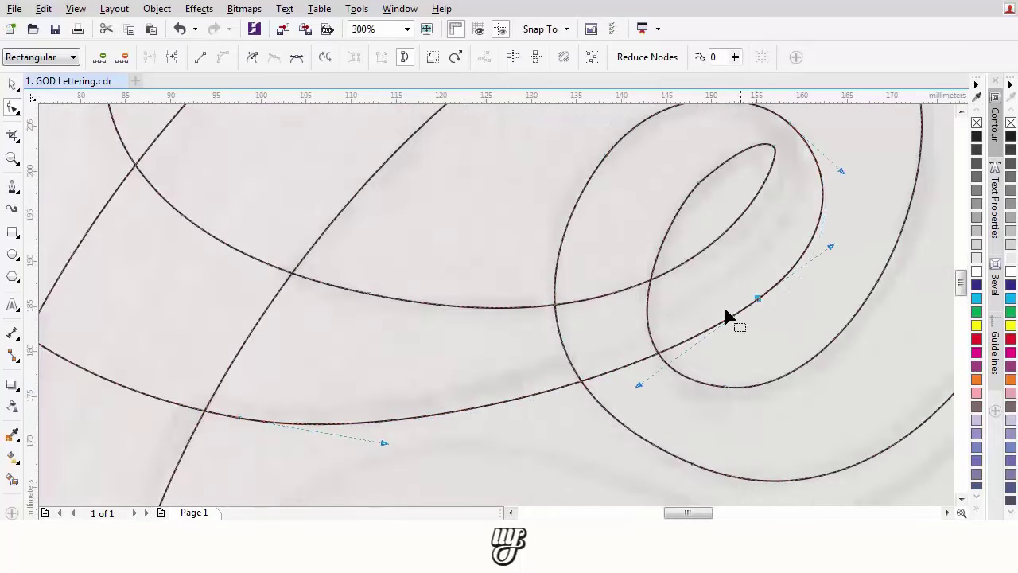
pyautogui.scroll(-1, 724, 311)
pyautogui.scroll(1, 705, 388)
# Smooth the large loop's bottom by adding a node on each side and removing the original one between them.
pyautogui.doubleClick(761, 436)
pyautogui.click(498, 355)
pyautogui.click(620, 414)
pyautogui.scroll(-1, 652, 402)
pyautogui.scroll(1, 652, 410)
pyautogui.scroll(-1, 704, 451)
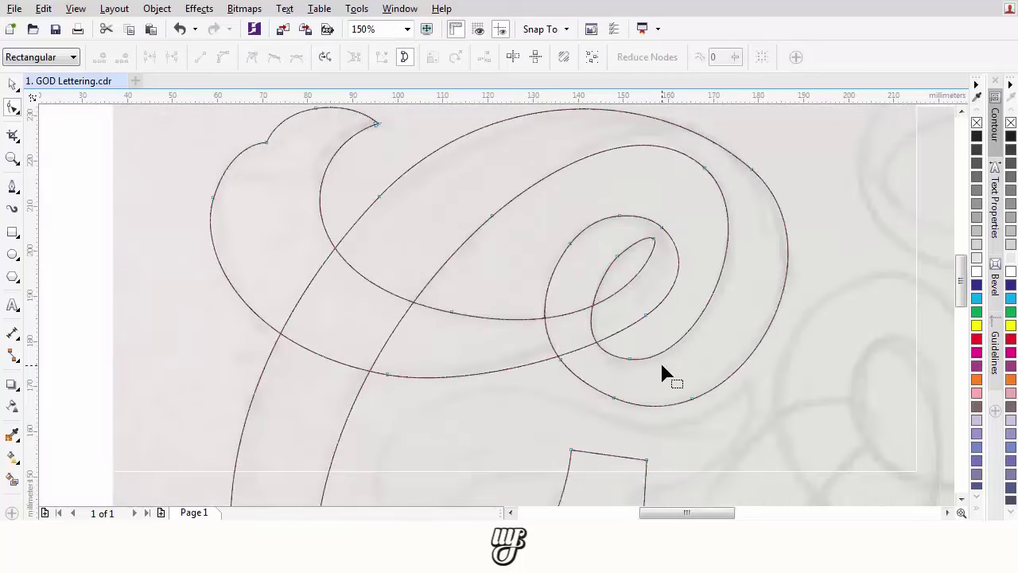
pyautogui.scroll(1, 647, 363)
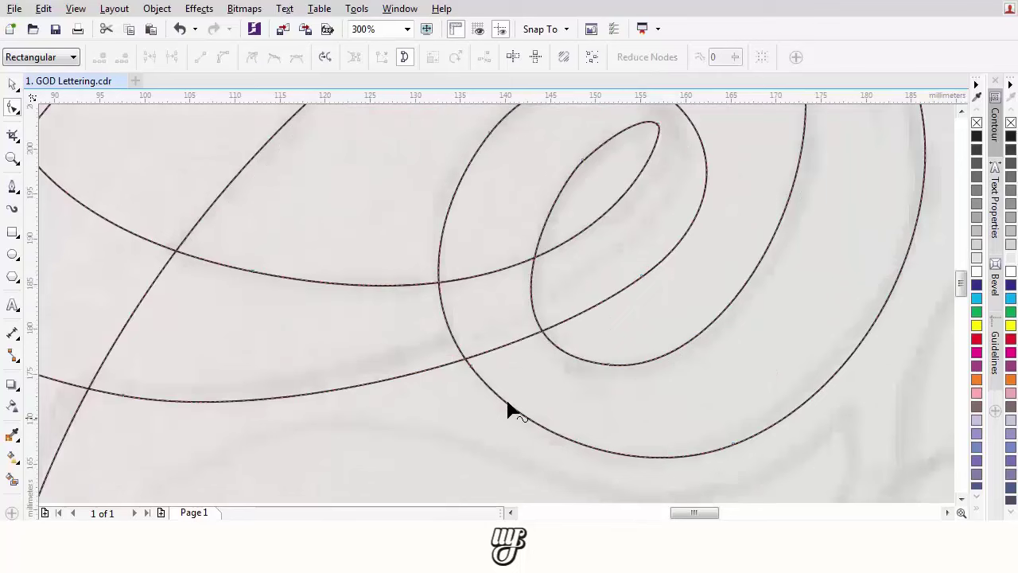
pyautogui.click(471, 366)
# Move the large loop's upper-right node slightly up and inward.
pyautogui.scroll(-1, 517, 374)
pyautogui.scroll(-1, 572, 318)
pyautogui.scroll(1, 589, 263)
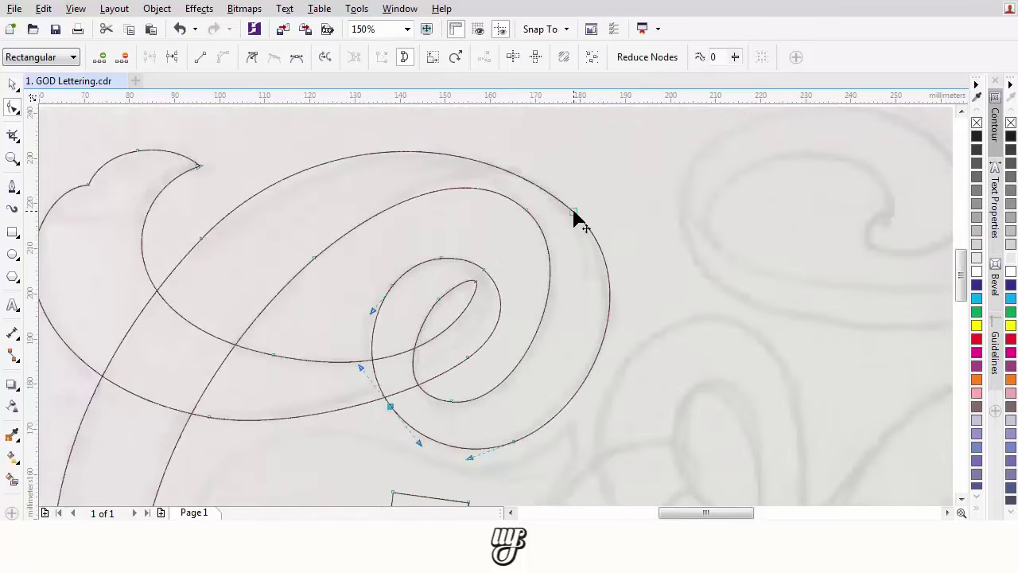
pyautogui.moveTo(573, 212); pyautogui.dragTo(567, 206)
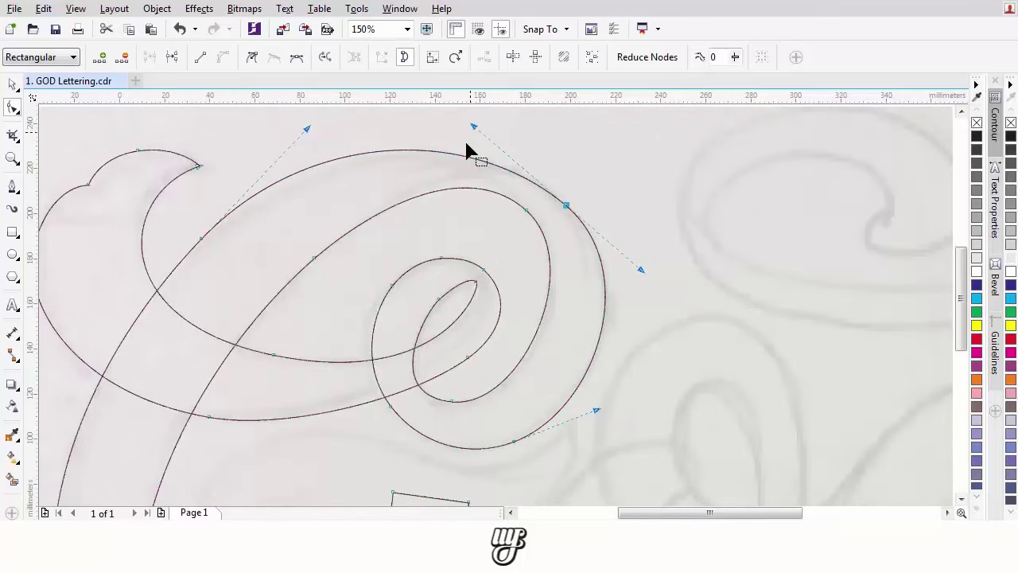
pyautogui.scroll(-1, 469, 147)
# Start a separate Pen curve at the hook tip inside the G's bowl and curve it up the flourish's left side.
pyautogui.press('F5')
pyautogui.scroll(1, 294, 328)
pyautogui.click(398, 402)
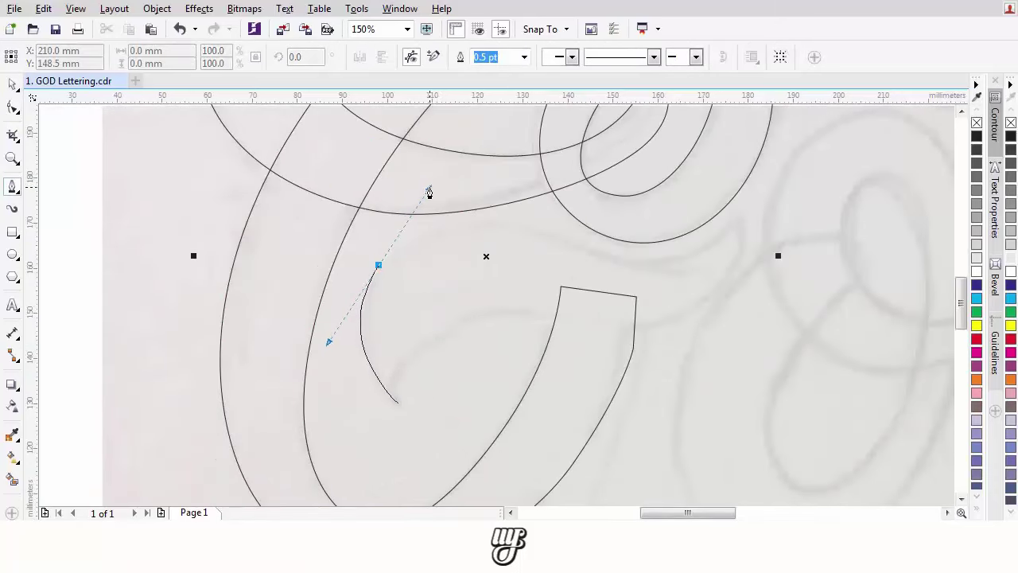
pyautogui.moveTo(428, 192); pyautogui.dragTo(429, 190)
pyautogui.scroll(1, 573, 239)
pyautogui.moveTo(488, 316); pyautogui.dragTo(273, 311)
pyautogui.scroll(-1, 718, 238)
pyautogui.scroll(1, 682, 257)
pyautogui.hotkey('ctrl', 'z')
# Trace the inner flourish's lower edge back to the hook tip and close the shape, about 85 mm wide and 41 mm high.
pyautogui.moveTo(568, 342); pyautogui.dragTo(313, 326)
pyautogui.moveTo(152, 477); pyautogui.dragTo(284, 228)
pyautogui.scroll(-1, 430, 239)
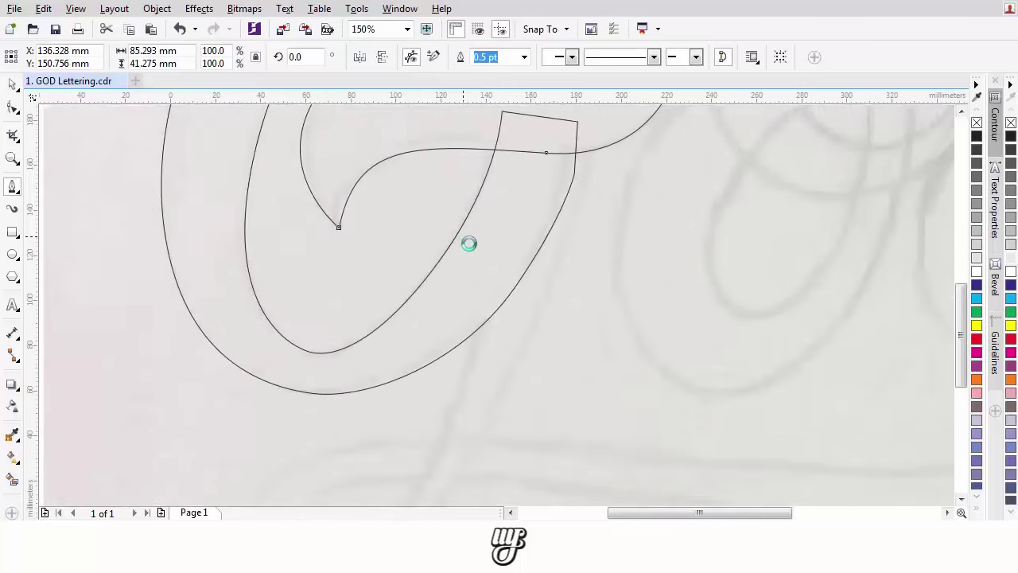
# Start a new Pen curve at the G's descending tail and curve it down around the inner edge of the small bottom loop.
pyautogui.click(454, 296)
pyautogui.scroll(-1, 474, 291)
pyautogui.scroll(1, 438, 358)
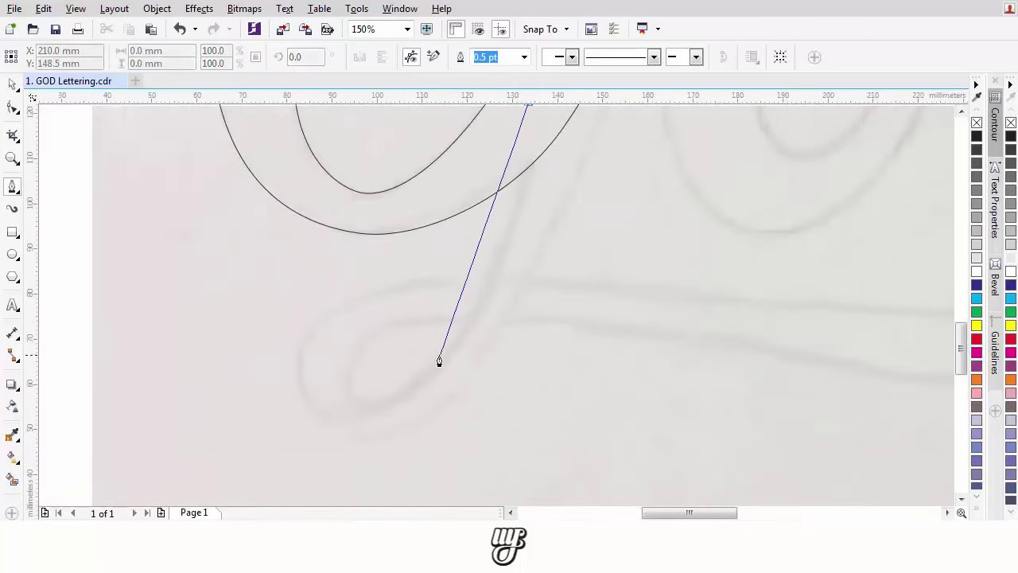
pyautogui.moveTo(437, 357); pyautogui.dragTo(358, 433)
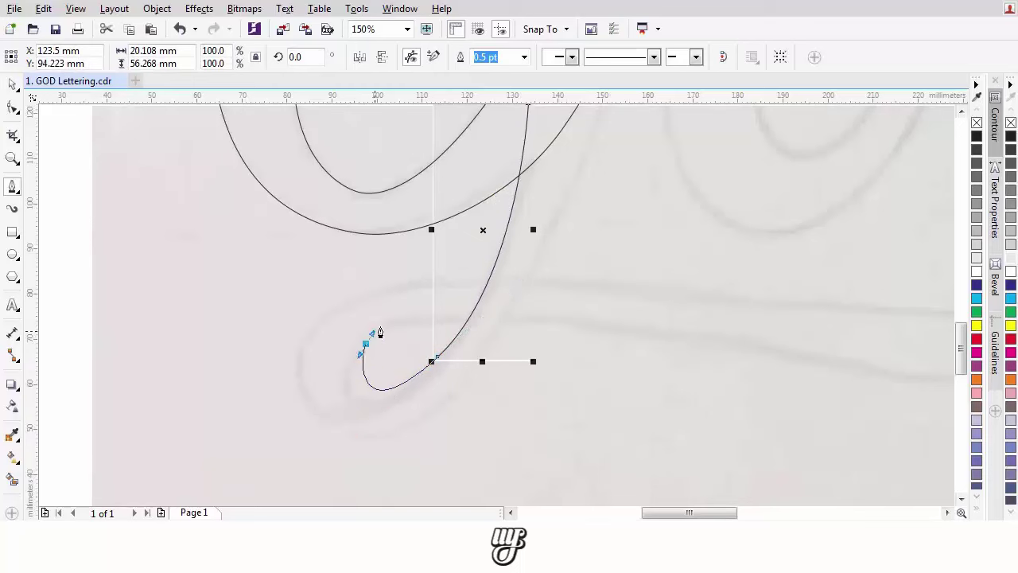
pyautogui.moveTo(393, 319); pyautogui.dragTo(391, 285)
pyautogui.hotkey('ctrl', 'z')
pyautogui.scroll(1, 351, 383)
pyautogui.hotkey('ctrl', 'z')
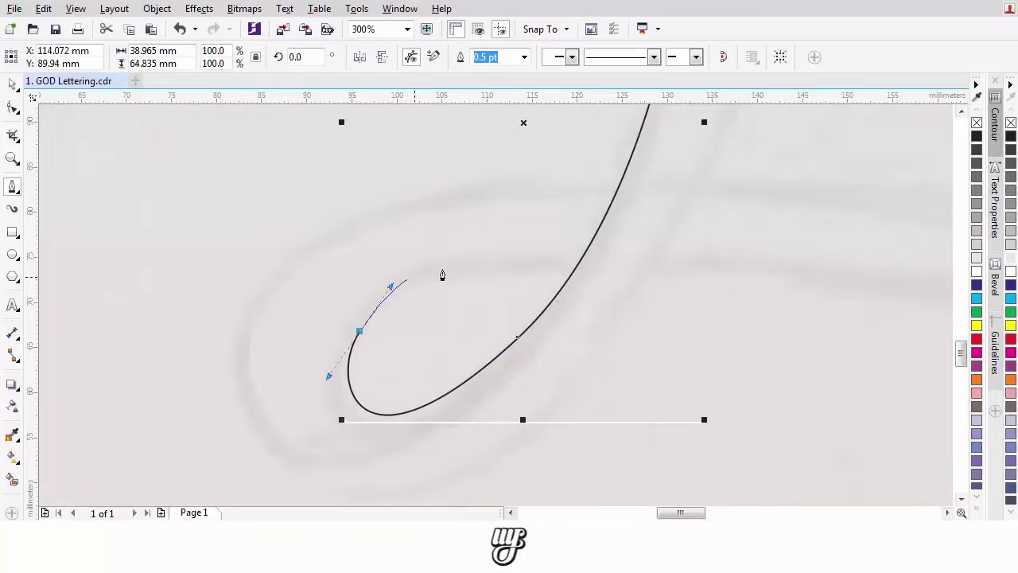
# Trace the swash's lower edge from the small loop across to the far end and up to its pointed tip.
pyautogui.scroll(-1, 441, 273)
pyautogui.moveTo(521, 301); pyautogui.dragTo(788, 348)
pyautogui.scroll(-1, 589, 358)
pyautogui.scroll(1, 589, 358)
pyautogui.moveTo(659, 323); pyautogui.dragTo(737, 250)
pyautogui.click(629, 176)
pyautogui.scroll(-1, 596, 206)
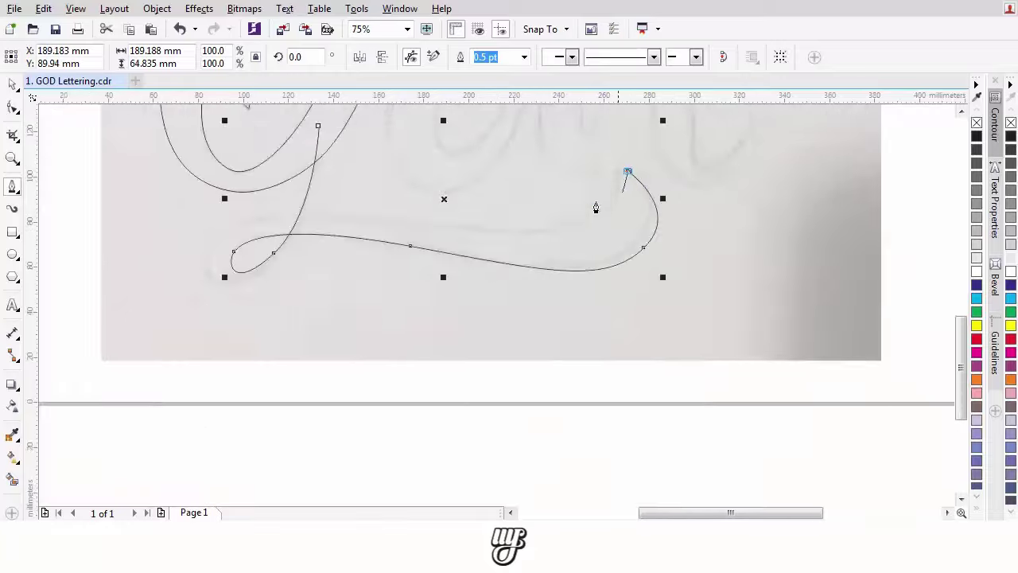
# Trace the swash's upper edge back from the tip and curve it over the outside of the small loop.
pyautogui.scroll(1, 584, 304)
pyautogui.moveTo(545, 304); pyautogui.dragTo(257, 288)
pyautogui.scroll(-1, 257, 289)
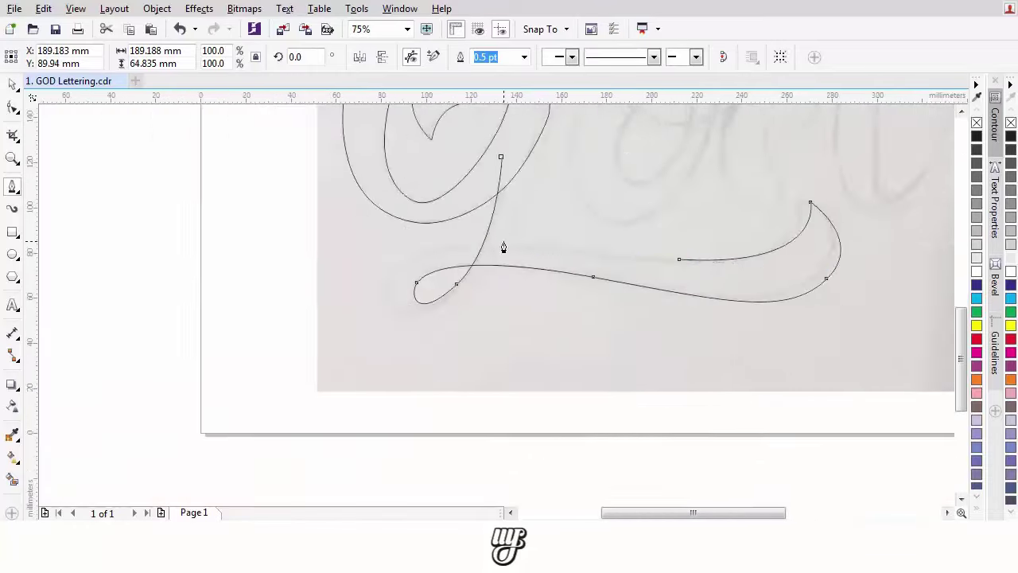
pyautogui.scroll(1, 501, 246)
pyautogui.moveTo(334, 263); pyautogui.dragTo(244, 295)
pyautogui.hotkey('ctrl', 'z')
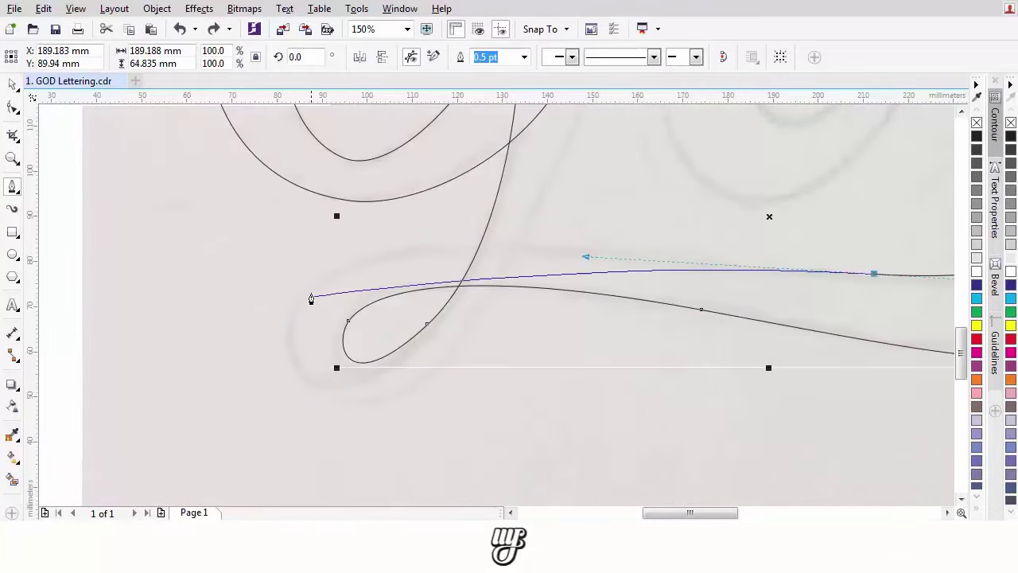
pyautogui.moveTo(318, 281); pyautogui.dragTo(241, 345)
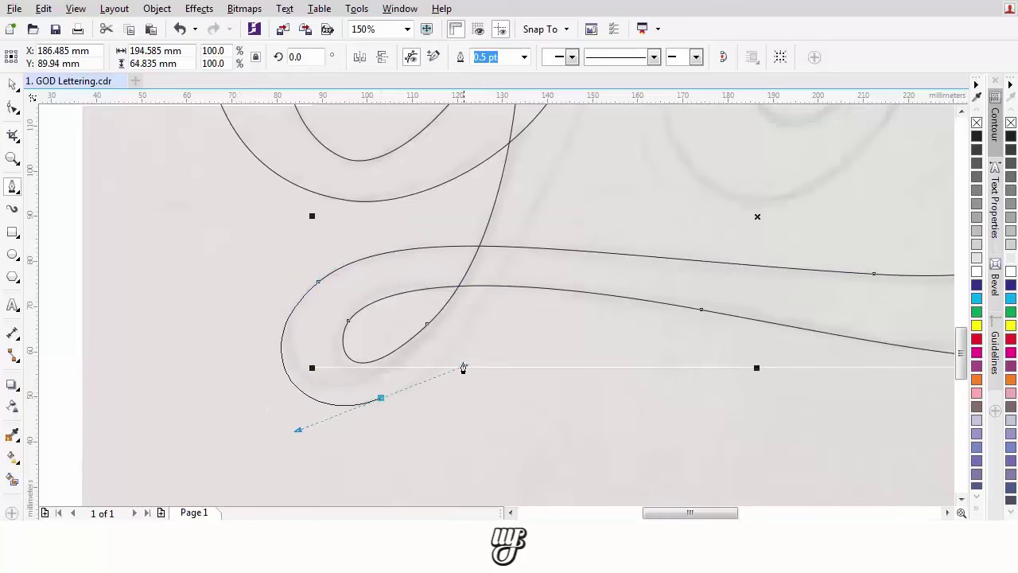
# Curve the loop's outer edge up the tail's right side and close the tail shape, about 203 mm wide and 102 mm high.
pyautogui.moveTo(463, 367); pyautogui.dragTo(462, 361)
pyautogui.scroll(-1, 485, 350)
pyautogui.scroll(1, 557, 231)
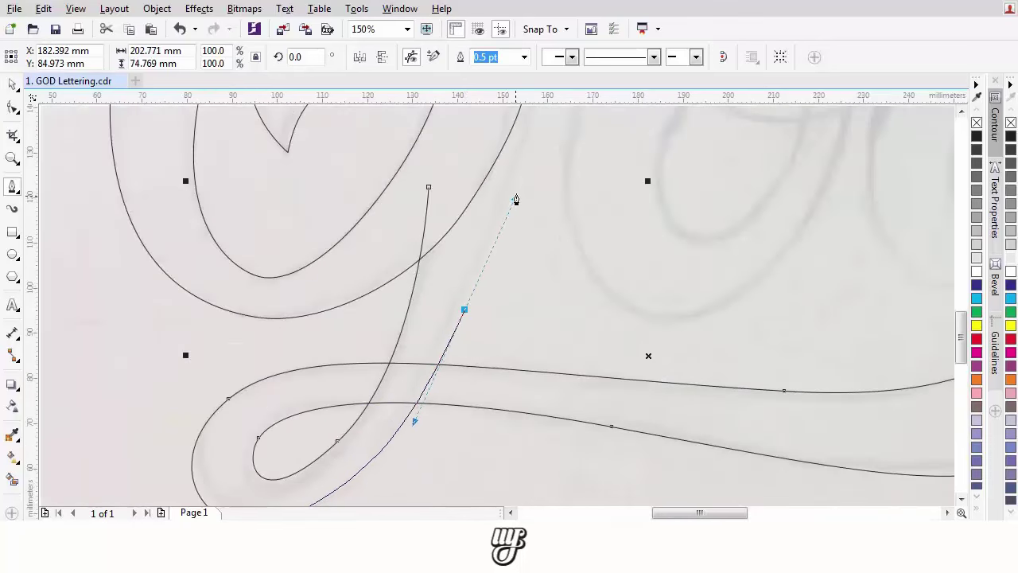
pyautogui.scroll(2, 493, 269)
pyautogui.click(491, 246)
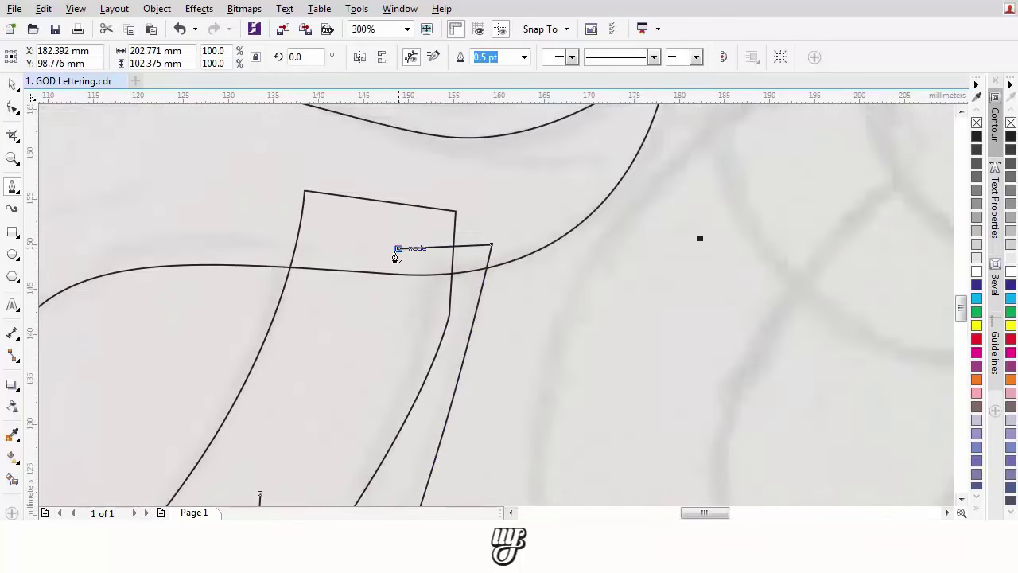
pyautogui.click(397, 248)
pyautogui.scroll(-1, 395, 249)
pyautogui.click(327, 375)
# Start a Pen outline at the O's inner crossing point and trace it over and down the letter's outer left side.
pyautogui.scroll(-2, 433, 273)
pyautogui.scroll(5, 442, 271)
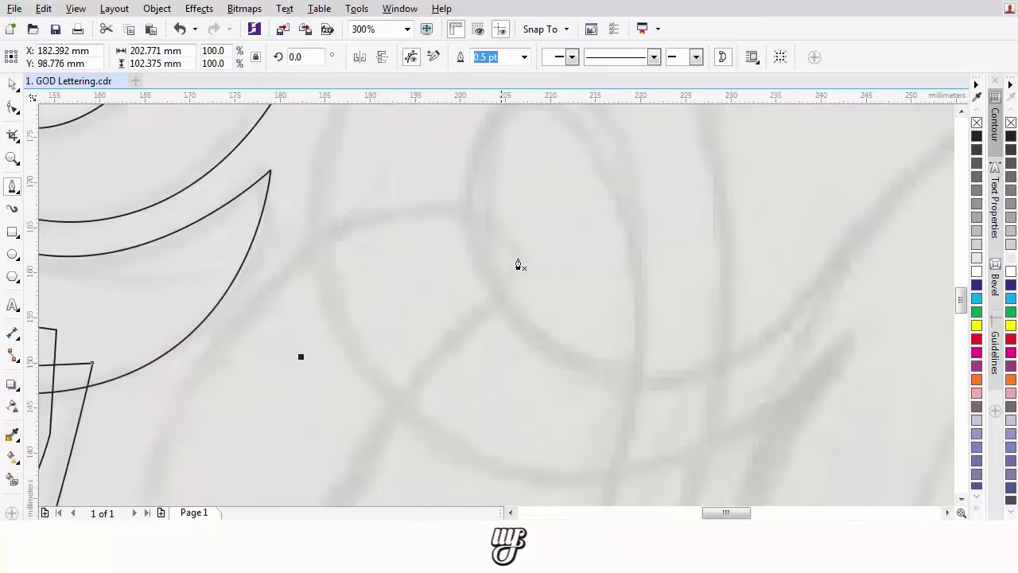
pyautogui.click(544, 267)
pyautogui.scroll(-2, 557, 167)
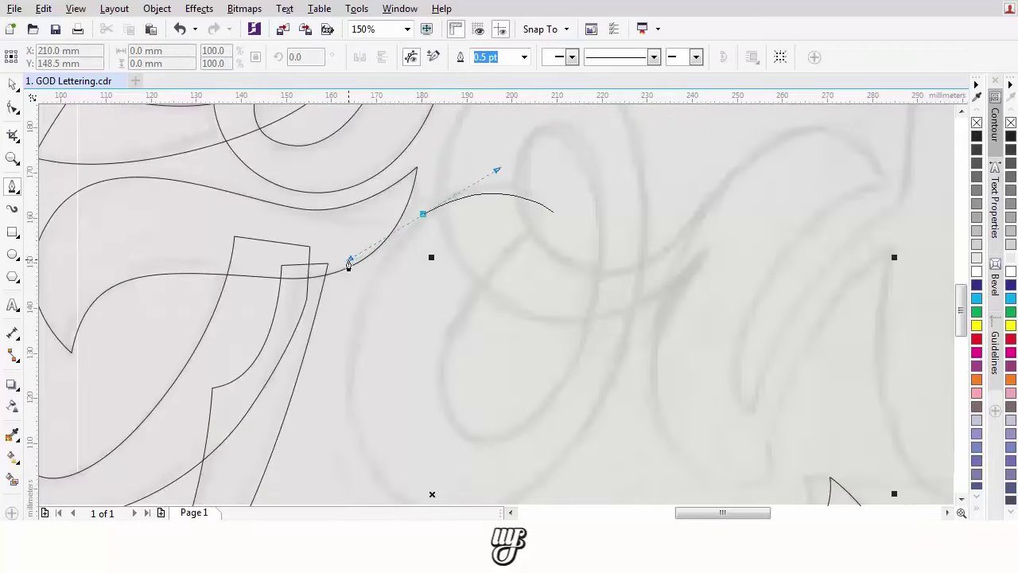
pyautogui.moveTo(348, 261); pyautogui.dragTo(338, 270)
pyautogui.moveTo(347, 440); pyautogui.dragTo(323, 310)
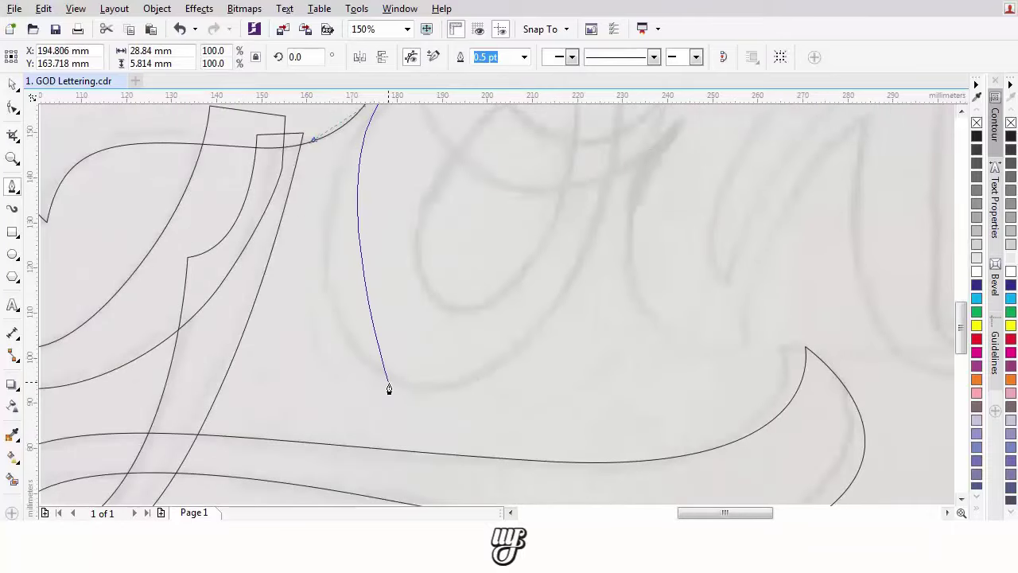
pyautogui.moveTo(390, 383); pyautogui.dragTo(498, 438)
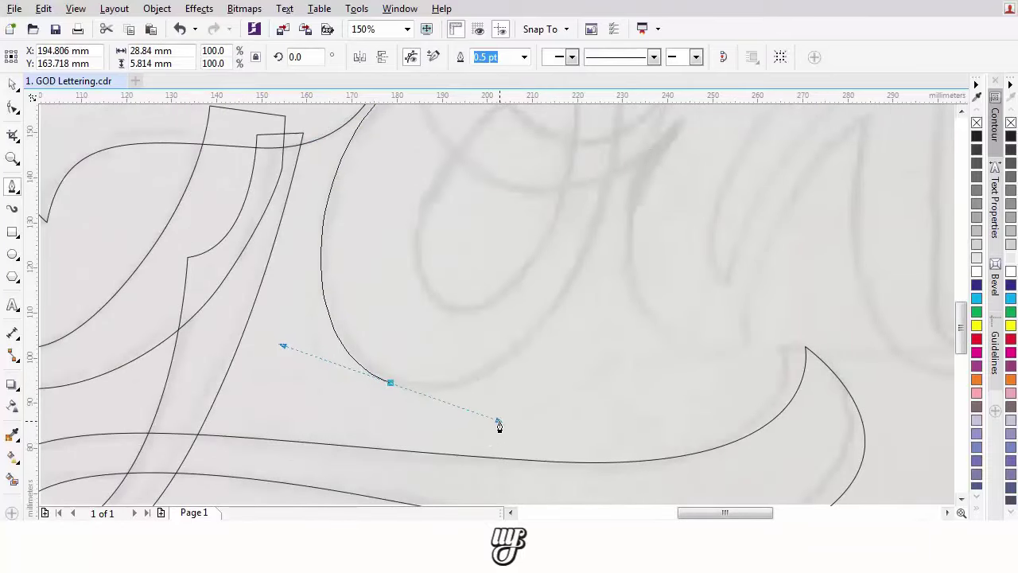
# Continue the O's outline around its bottom and up the right side to the top of the upper loop.
pyautogui.scroll(-2, 577, 281)
pyautogui.scroll(2, 552, 318)
pyautogui.moveTo(554, 308); pyautogui.dragTo(458, 209)
pyautogui.scroll(-2, 573, 236)
pyautogui.scroll(2, 573, 279)
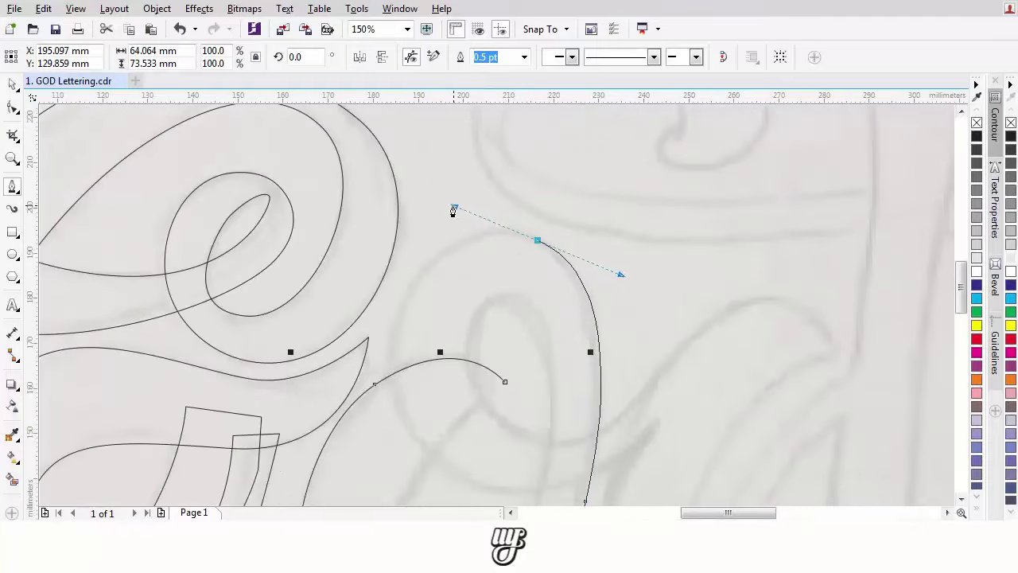
pyautogui.hotkey('ctrl', 'z')
pyautogui.moveTo(532, 231); pyautogui.dragTo(441, 207)
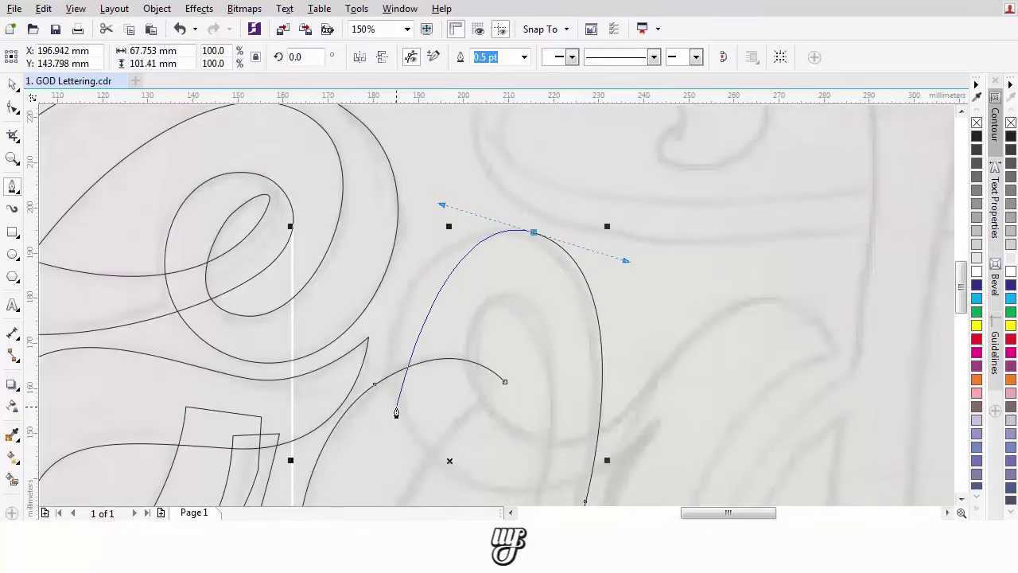
# Trace the O's upper loop down its left side and out along the connecting stroke, ending it with a straight slanted edge.
pyautogui.moveTo(396, 406); pyautogui.dragTo(443, 466)
pyautogui.scroll(2, 663, 477)
pyautogui.moveTo(486, 409); pyautogui.dragTo(563, 387)
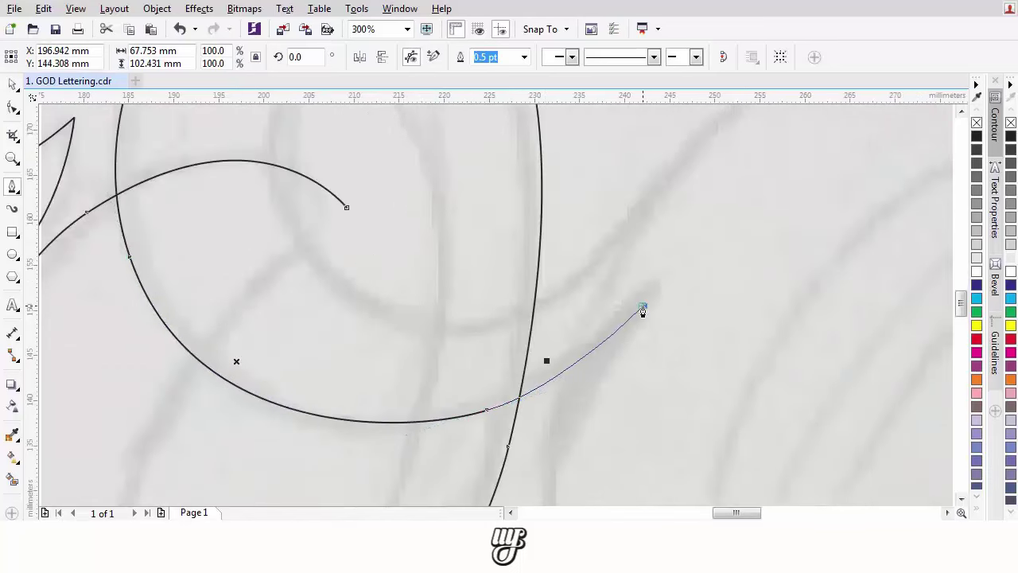
pyautogui.click(643, 312)
pyautogui.scroll(-2, 559, 358)
pyautogui.scroll(-2, 541, 325)
pyautogui.scroll(2, 544, 320)
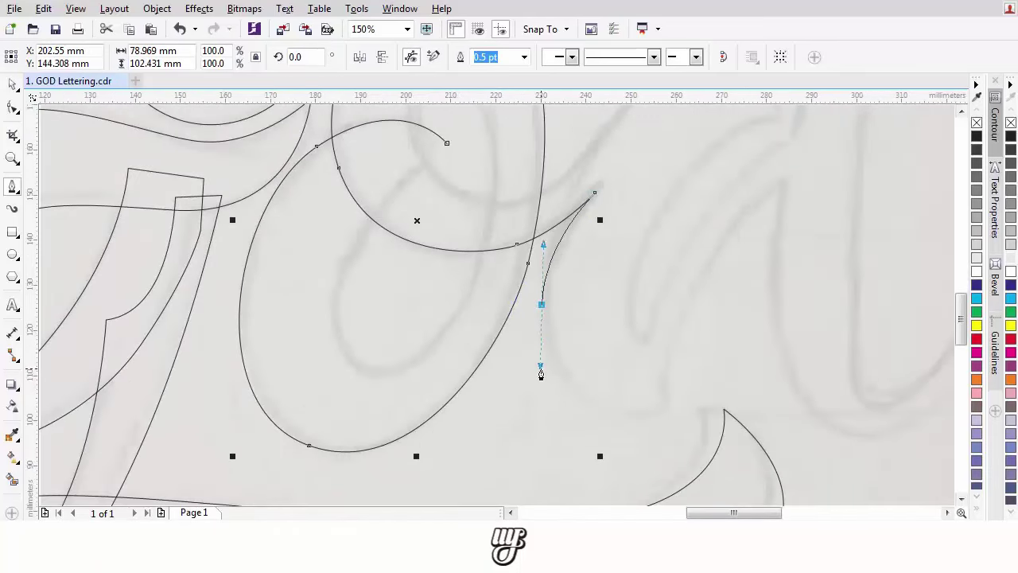
pyautogui.scroll(2, 622, 238)
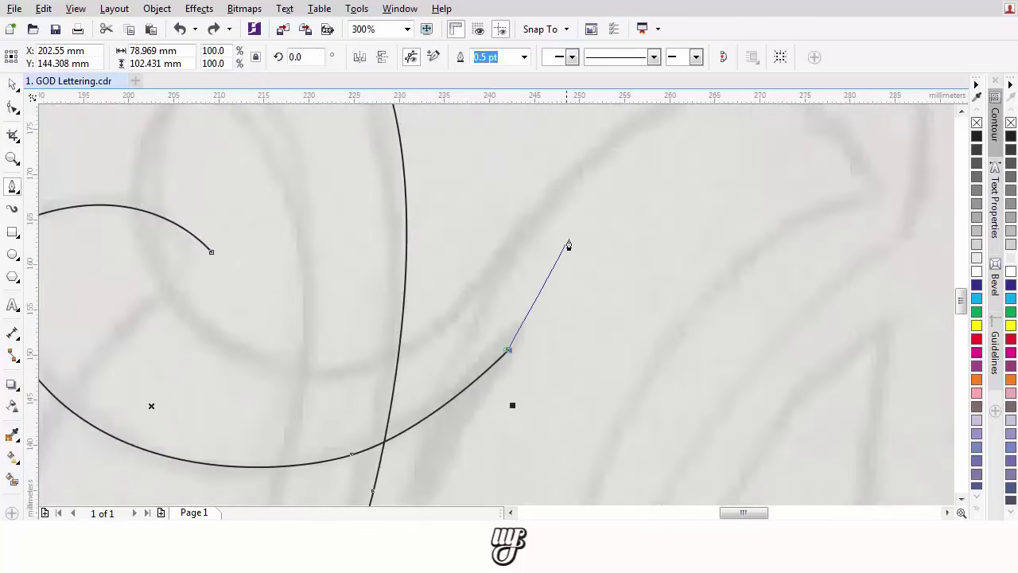
pyautogui.click(610, 170)
# Trace the connecting stroke's upper edge back into the O and around the upper loop's inner opening to its top.
pyautogui.hscroll(-3, 390, 362)
pyautogui.moveTo(443, 370); pyautogui.dragTo(294, 318)
pyautogui.scroll(3, 342, 203)
pyautogui.moveTo(363, 202); pyautogui.dragTo(423, 184)
# Trace the O's inner edge down around the lower opening and close the outline, about 91 mm wide and 102 mm high.
pyautogui.scroll(-2, 464, 272)
pyautogui.scroll(2, 475, 298)
pyautogui.moveTo(480, 321); pyautogui.dragTo(442, 478)
pyautogui.scroll(-2, 442, 477)
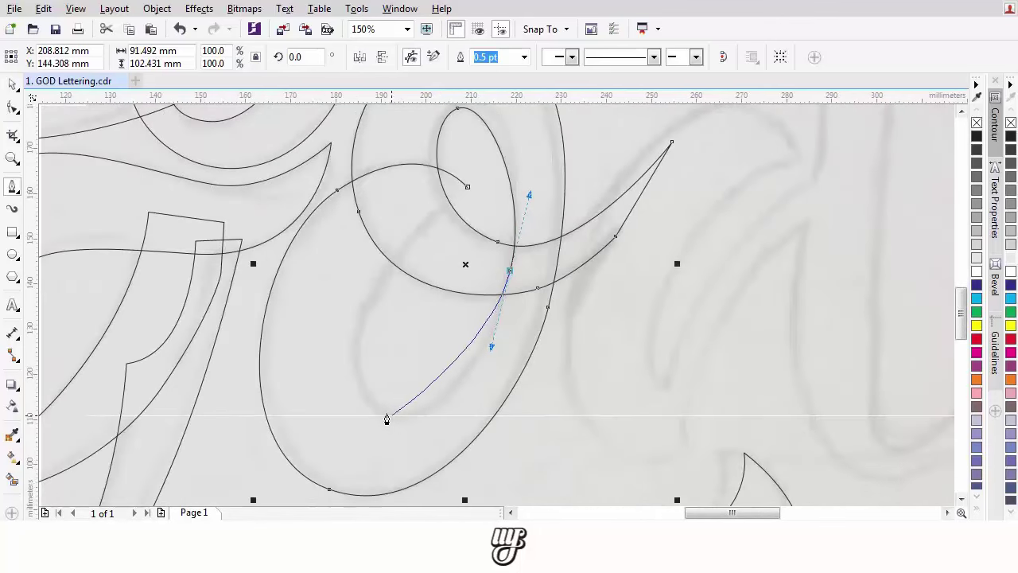
pyautogui.moveTo(358, 395); pyautogui.dragTo(337, 390)
pyautogui.moveTo(468, 187); pyautogui.dragTo(342, 283)
# Start a Pen outline for the curved stroke beside the O, tracing its arched top, left side and rounded base.
pyautogui.scroll(-2, 431, 282)
pyautogui.scroll(2, 501, 254)
pyautogui.scroll(1, 550, 242)
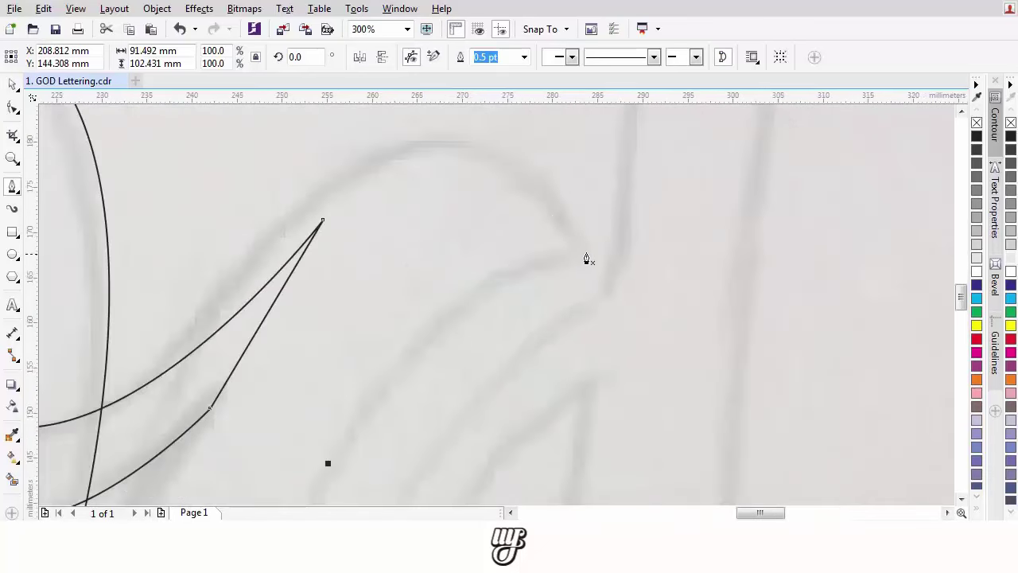
pyautogui.click(587, 252)
pyautogui.scroll(-1, 469, 193)
pyautogui.moveTo(468, 193); pyautogui.dragTo(562, 280)
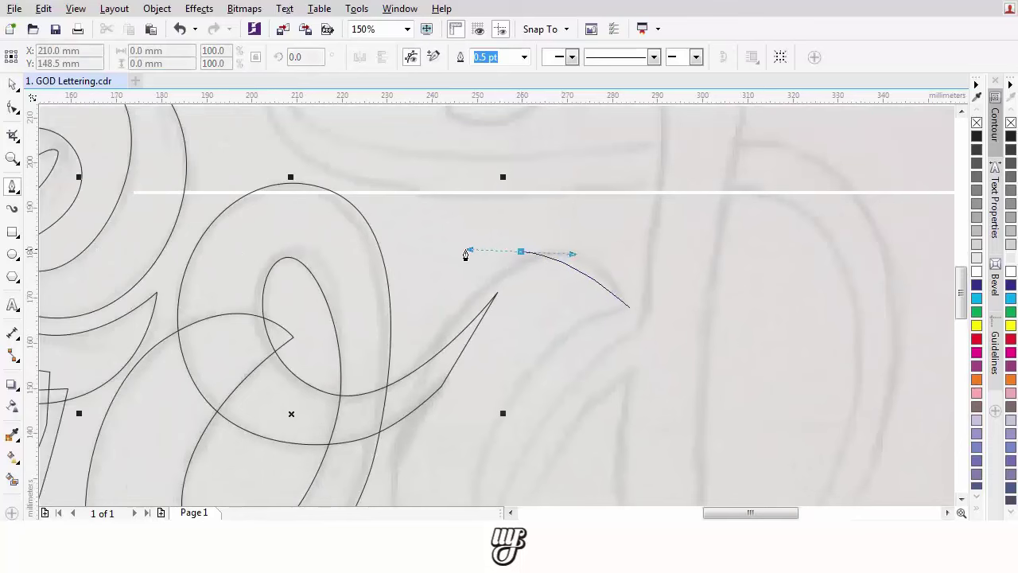
pyautogui.scroll(-2, 433, 268)
pyautogui.scroll(2, 396, 404)
pyautogui.moveTo(422, 363); pyautogui.dragTo(525, 453)
pyautogui.scroll(2, 406, 390)
pyautogui.moveTo(594, 383); pyautogui.dragTo(593, 372)
# Trace the stroke's right edge, straight end and narrow inner gap, and close the shape at about 63 mm wide and 85 mm high.
pyautogui.scroll(-1, 576, 340)
pyautogui.moveTo(587, 268); pyautogui.dragTo(533, 346)
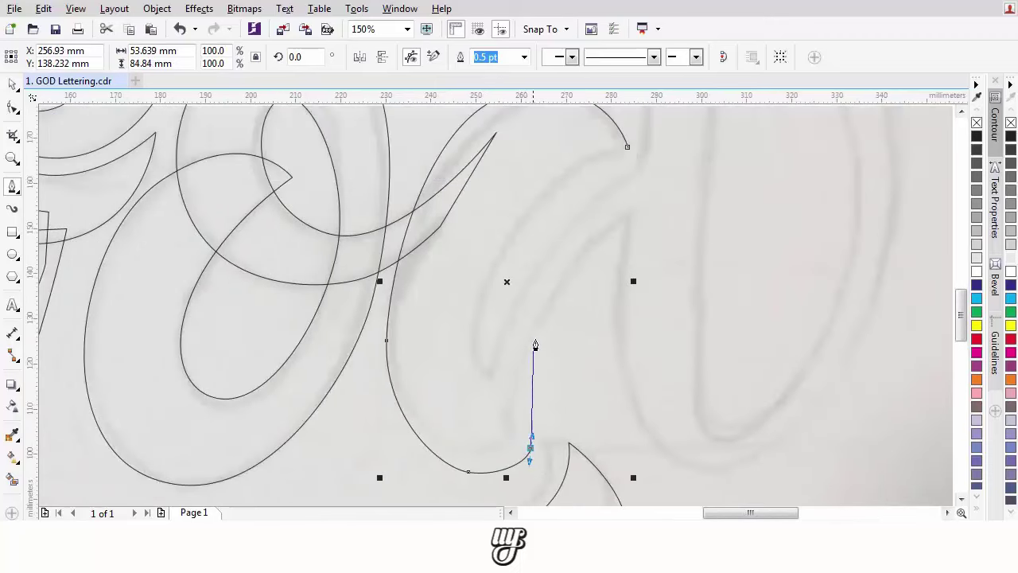
pyautogui.scroll(-1, 545, 334)
pyautogui.scroll(1, 568, 318)
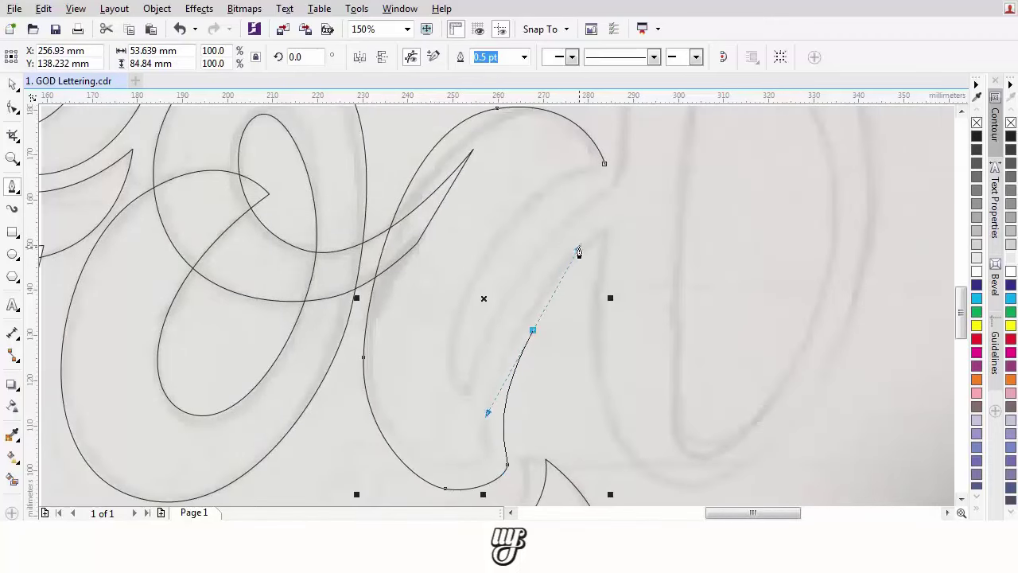
pyautogui.moveTo(579, 252); pyautogui.dragTo(617, 236)
pyautogui.click(643, 230)
pyautogui.click(647, 165)
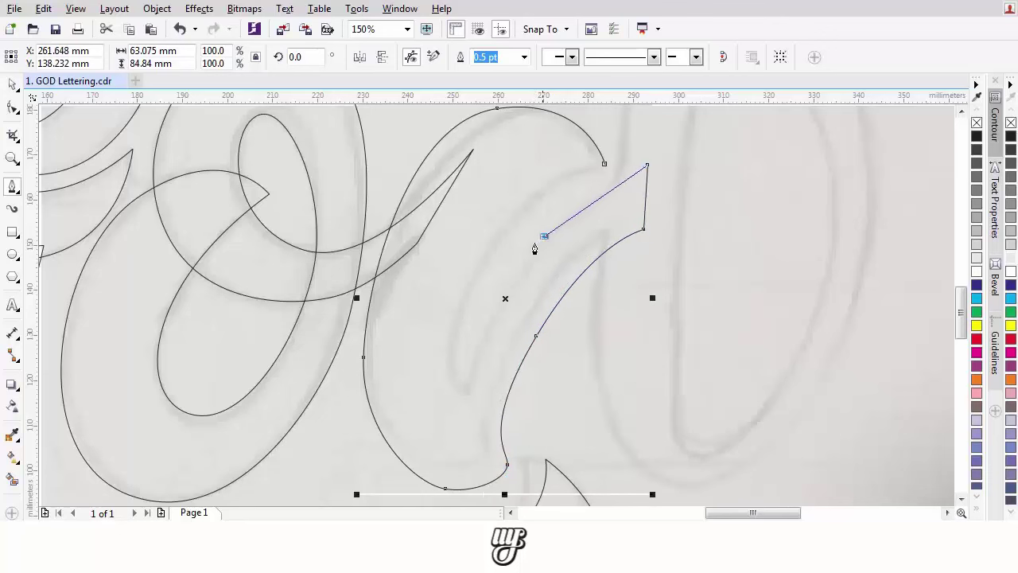
pyautogui.click(598, 191)
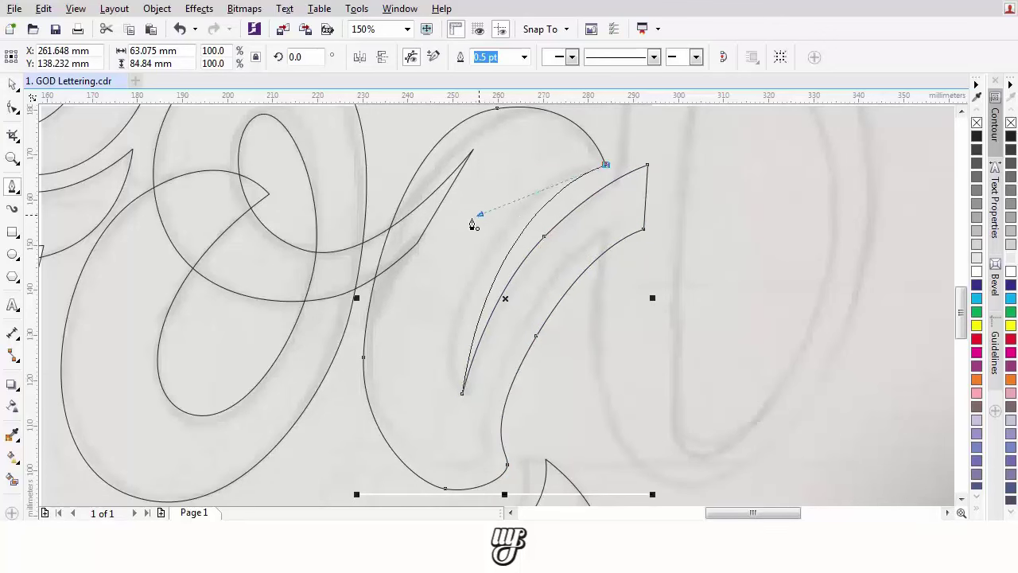
# Start a Pen outline at the top of the D's stem and curve it down the stem's left side.
pyautogui.scroll(-2, 546, 251)
pyautogui.scroll(1, 525, 247)
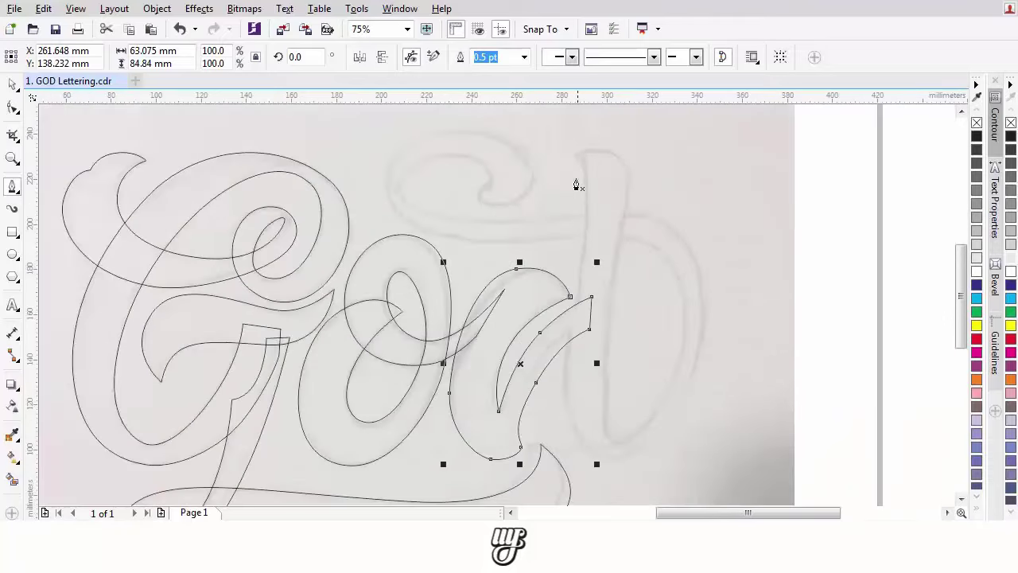
pyautogui.scroll(2, 580, 149)
pyautogui.click(536, 184)
pyautogui.scroll(-1, 567, 393)
pyautogui.moveTo(572, 233); pyautogui.dragTo(564, 303)
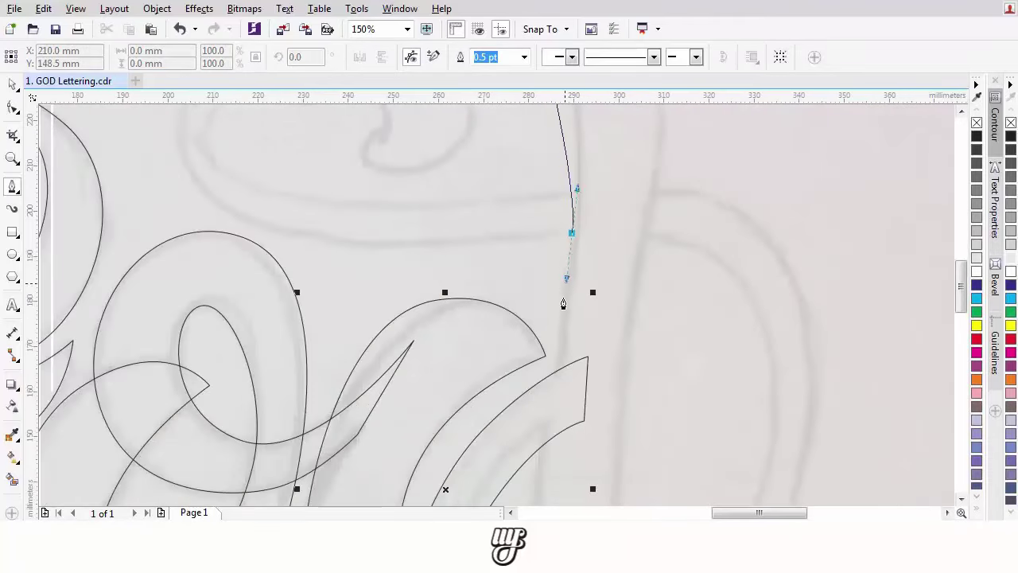
# Continue the D's outline down the stem, around the rounded bottom and up the bowl's outer right side.
pyautogui.scroll(-1, 548, 430)
pyautogui.scroll(1, 542, 359)
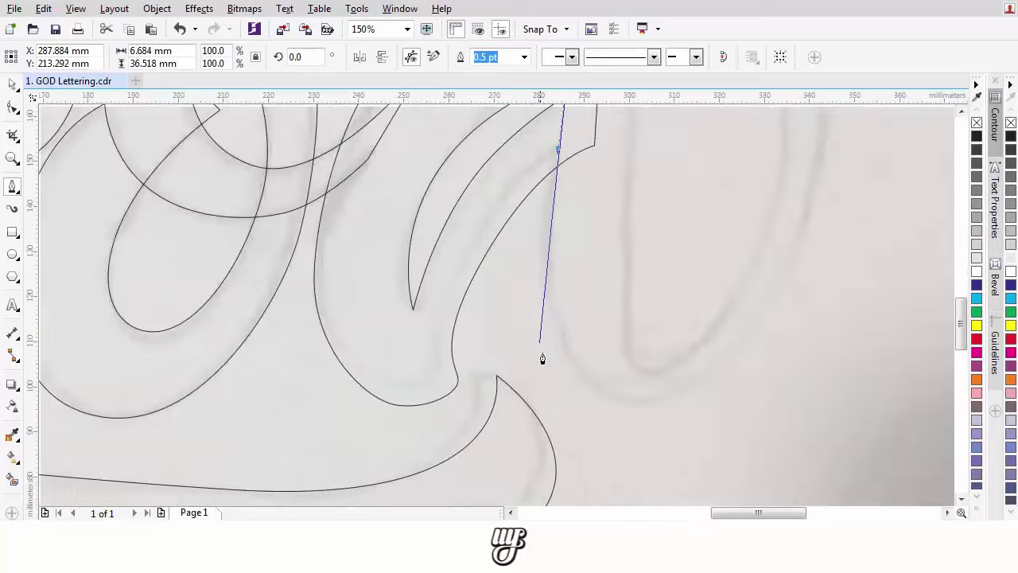
pyautogui.moveTo(559, 358); pyautogui.dragTo(597, 441)
pyautogui.hotkey('ctrl', 'z')
pyautogui.moveTo(576, 379); pyautogui.dragTo(639, 467)
pyautogui.scroll(-1, 652, 393)
pyautogui.scroll(1, 729, 325)
pyautogui.moveTo(738, 283); pyautogui.dragTo(768, 136)
# Curve the D's outline over the bowl's top, across the stem and around the inner left end of the upper swirl.
pyautogui.scroll(-1, 709, 238)
pyautogui.scroll(1, 673, 230)
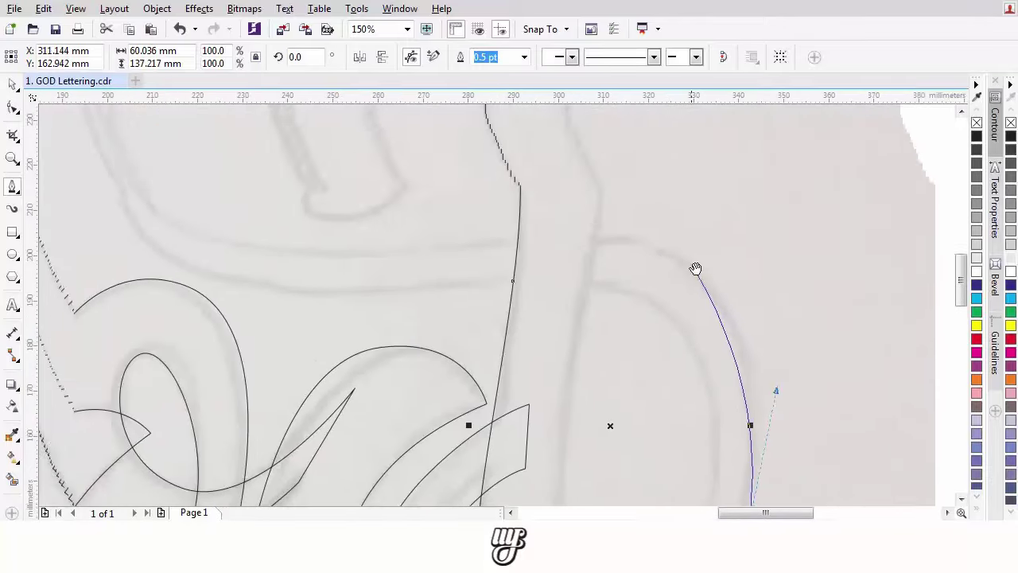
pyautogui.moveTo(644, 243); pyautogui.dragTo(525, 209)
pyautogui.scroll(-1, 458, 254)
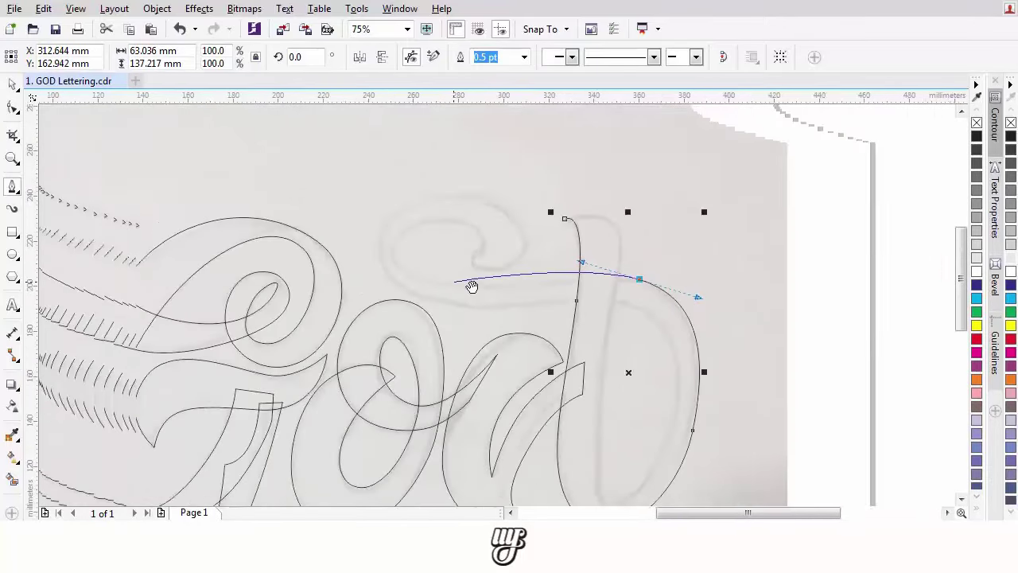
pyautogui.scroll(1, 472, 297)
pyautogui.moveTo(473, 301); pyautogui.dragTo(353, 275)
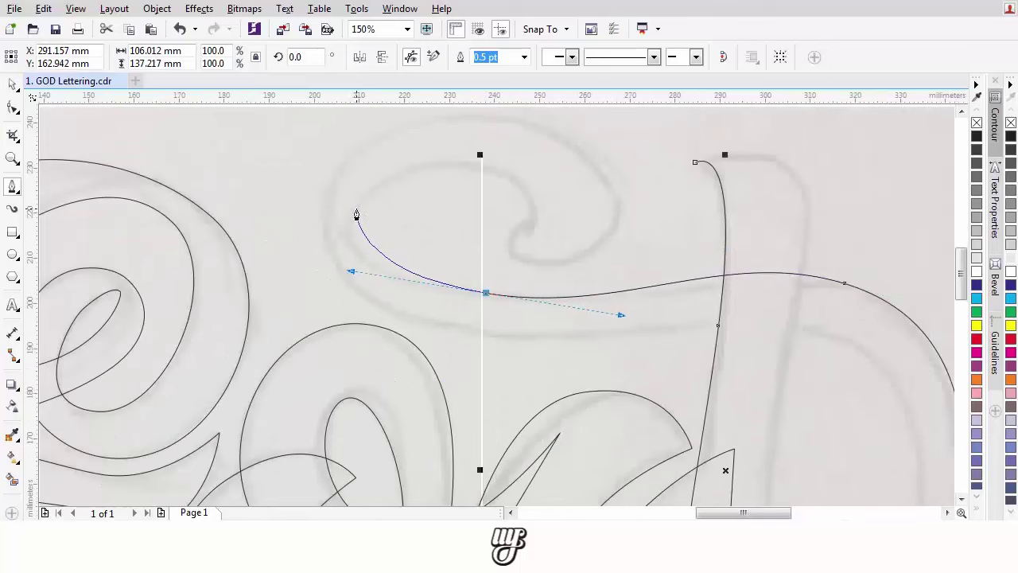
pyautogui.hotkey('ctrl', 'z')
pyautogui.moveTo(399, 175); pyautogui.dragTo(415, 164)
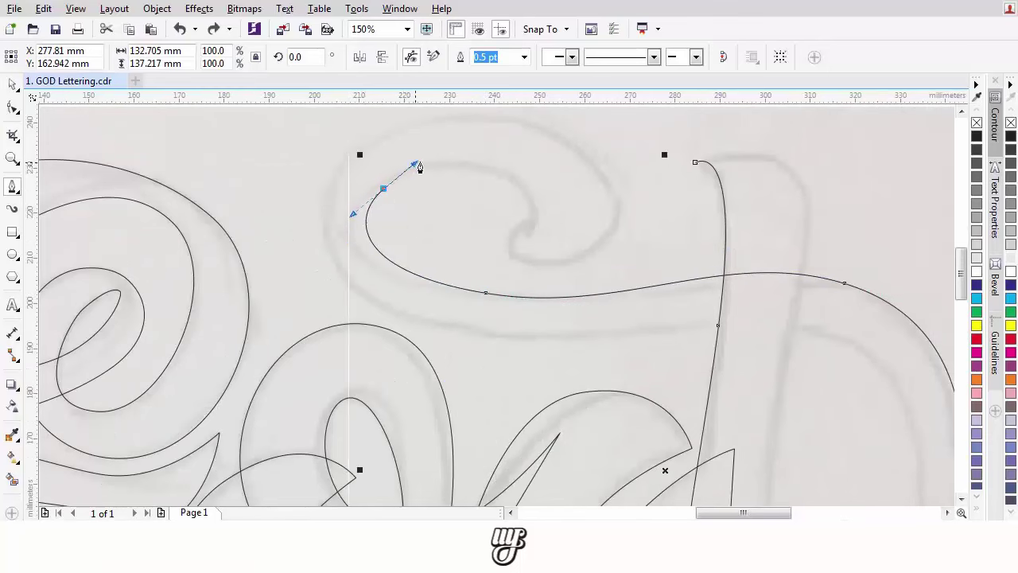
# Curve the D's outline over the swirl's inner loop, around its pointed hook and up the swirl's outer right side.
pyautogui.scroll(1, 505, 172)
pyautogui.moveTo(553, 186); pyautogui.dragTo(555, 189)
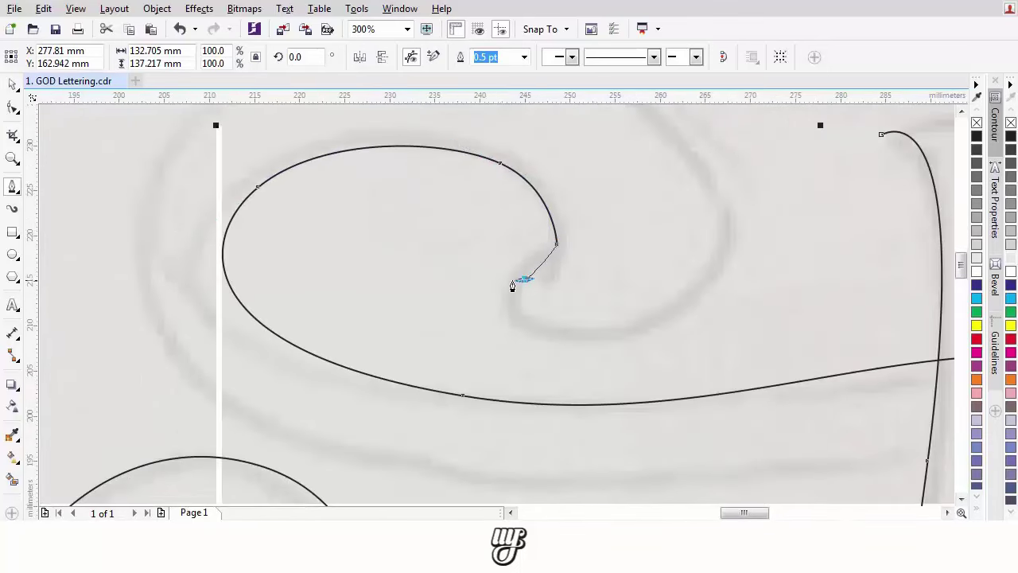
pyautogui.moveTo(769, 307); pyautogui.dragTo(738, 298)
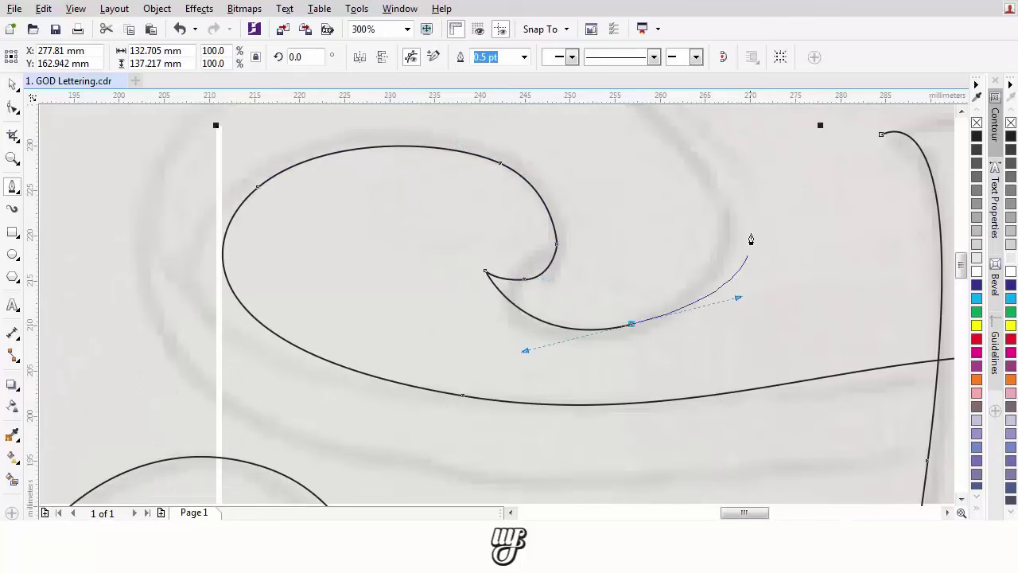
pyautogui.click(740, 206)
pyautogui.scroll(-1, 740, 205)
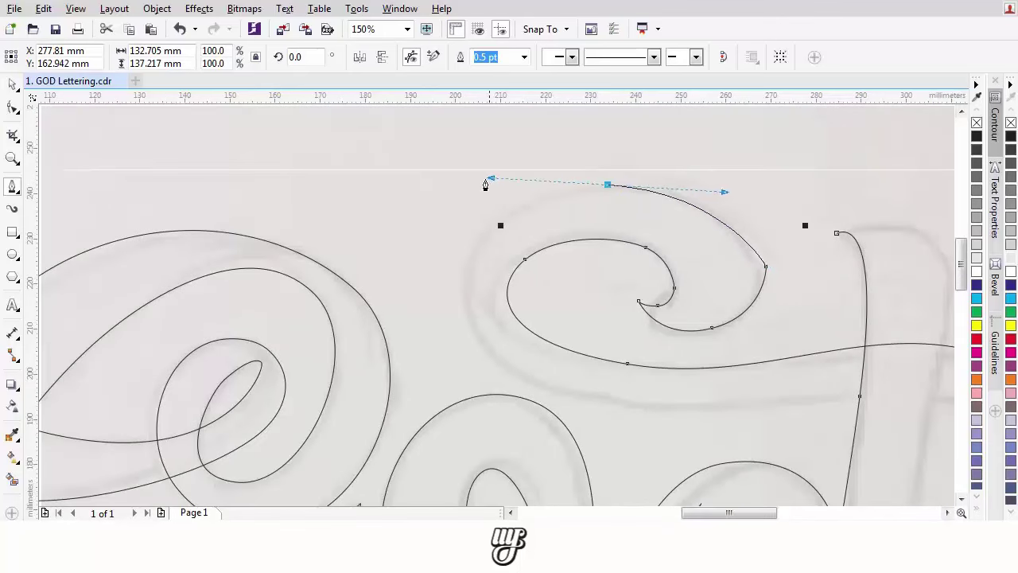
# Trace the swirl's outer top and left side and bring its lower edge toward the D's stem.
pyautogui.moveTo(485, 185); pyautogui.dragTo(487, 184)
pyautogui.moveTo(465, 313); pyautogui.dragTo(480, 363)
pyautogui.moveTo(651, 423); pyautogui.dragTo(581, 316)
pyautogui.scroll(-2, 688, 288)
pyautogui.hscroll(3, 689, 289)
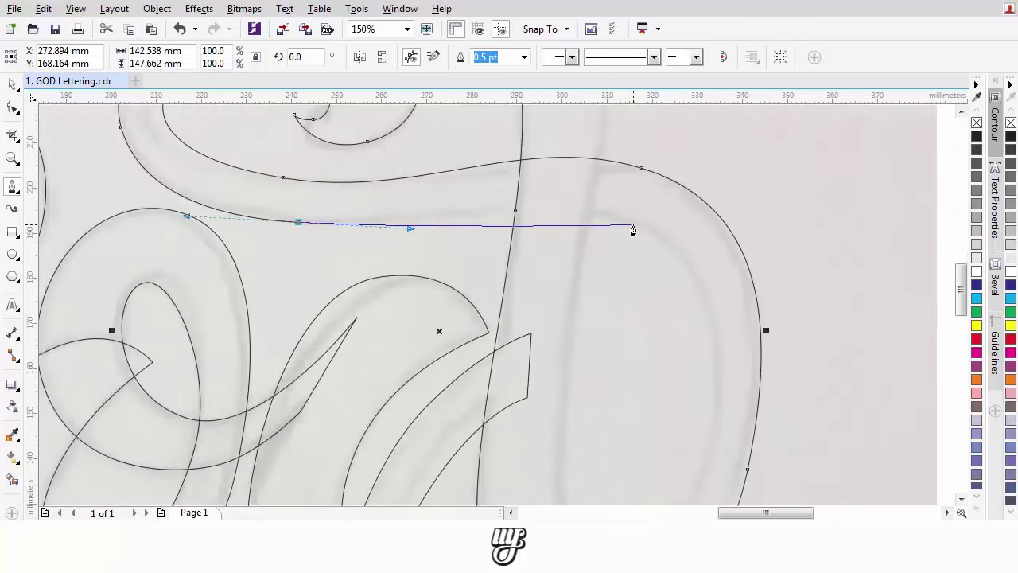
# Carry the outline across the stem and down the bowl's inner right side to its inner bottom.
pyautogui.scroll(-2, 730, 269)
pyautogui.scroll(2, 711, 277)
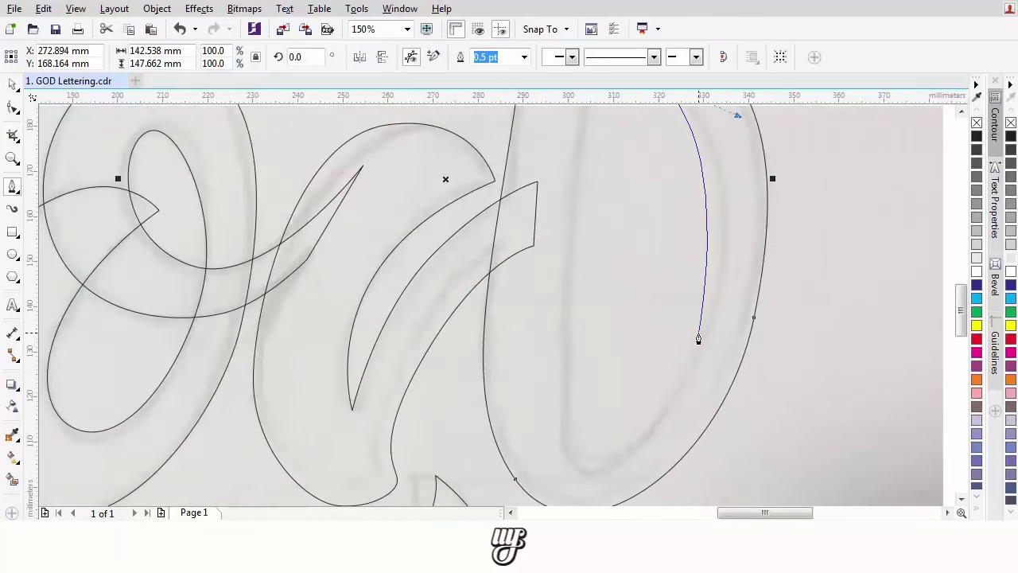
pyautogui.moveTo(700, 341); pyautogui.dragTo(673, 405)
pyautogui.scroll(-2, 629, 413)
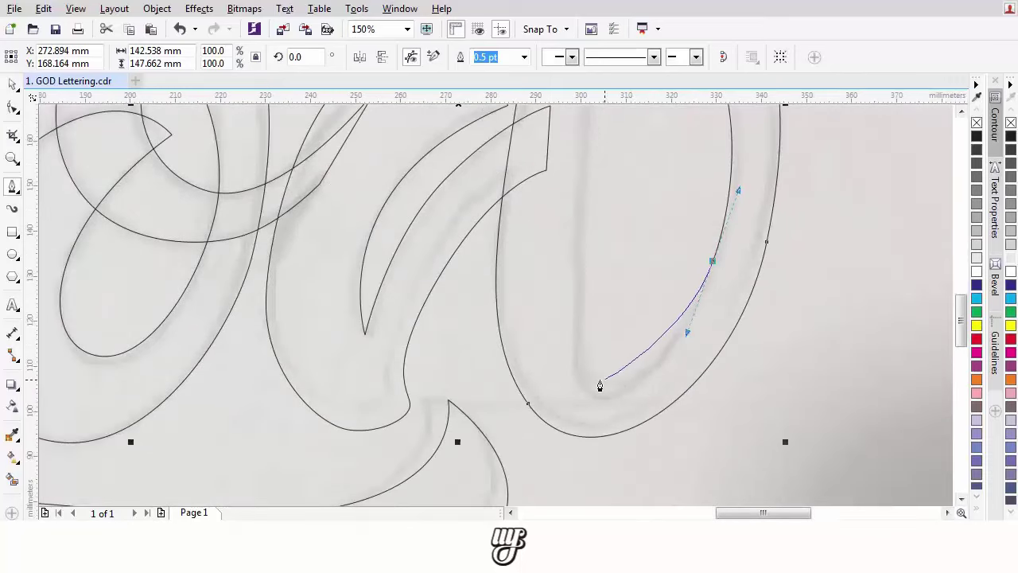
pyautogui.moveTo(564, 381); pyautogui.dragTo(554, 362)
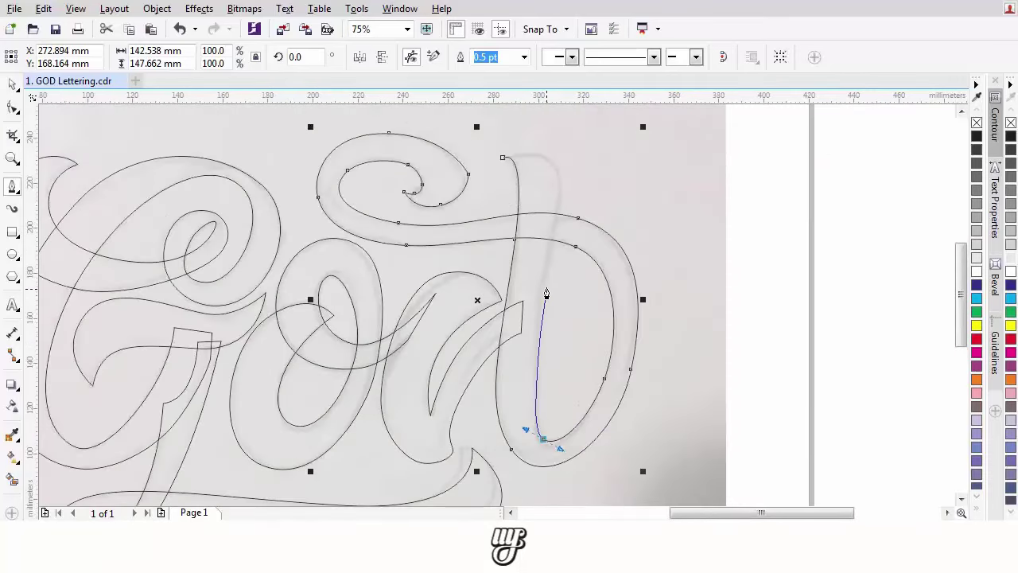
# Redo the bowl's inner bottom curve and close the outline up the stem's right edge and top, about 143 mm wide and 148 mm high.
pyautogui.hotkey('ctrl', 'z')
pyautogui.scroll(2, 554, 422)
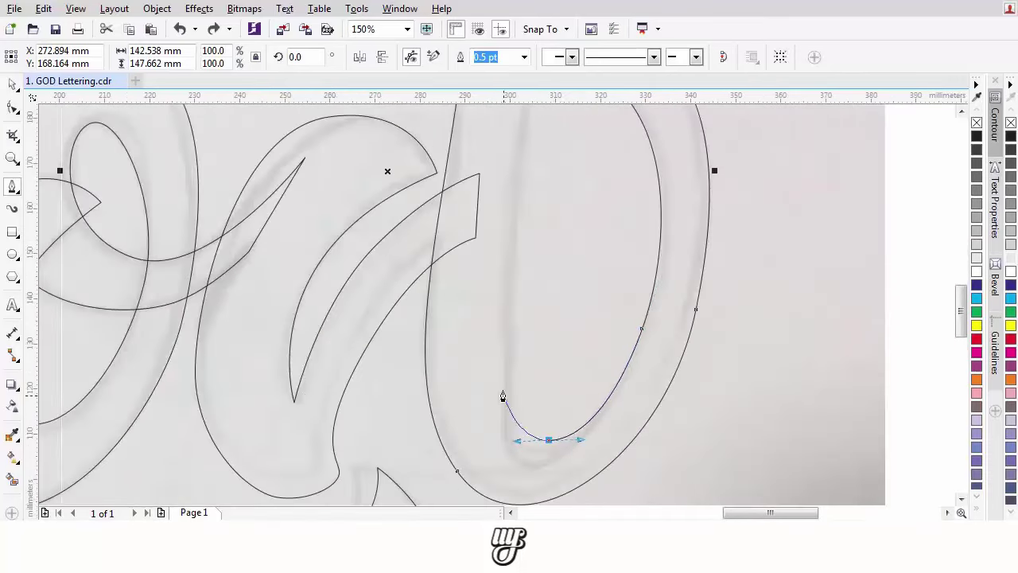
pyautogui.scroll(-2, 502, 396)
pyautogui.scroll(2, 531, 237)
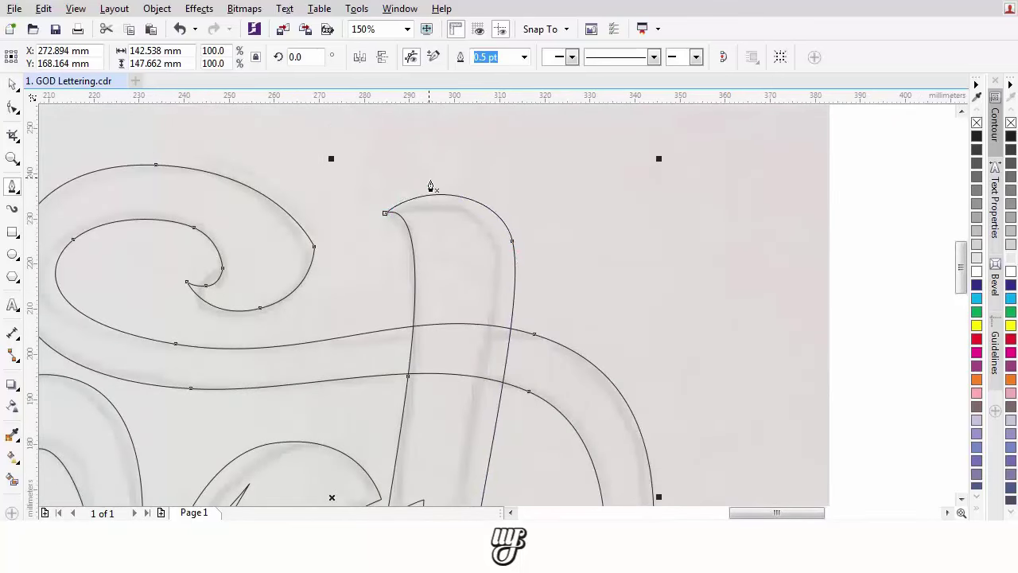
pyautogui.scroll(-5, 430, 186)
pyautogui.scroll(1, 390, 288)
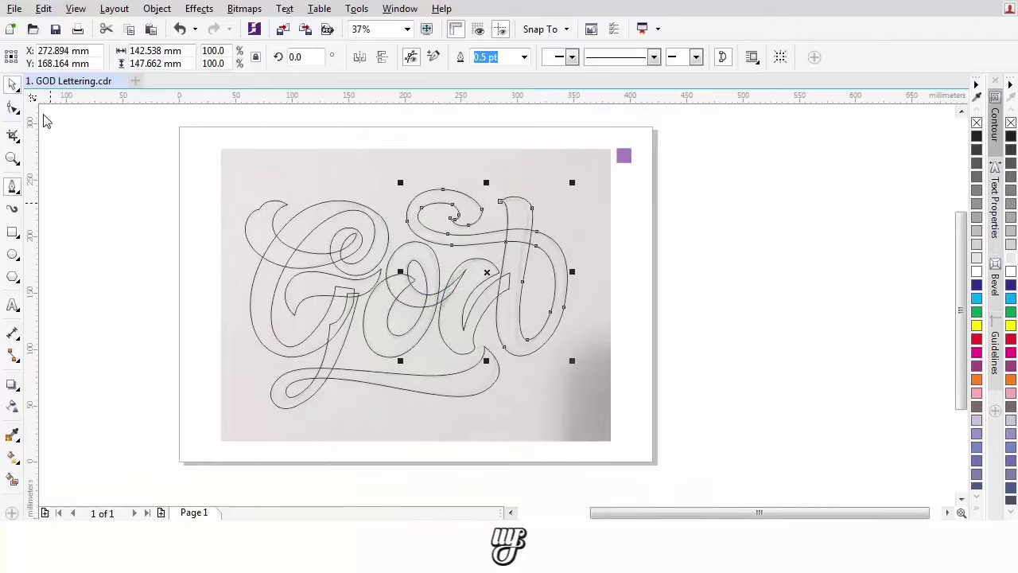
# Examine how the traced outlines and the nodes of the stroke between the O and the D fit the sketch.
pyautogui.scroll(-1, 322, 226)
pyautogui.moveTo(461, 383); pyautogui.dragTo(459, 359)
pyautogui.moveTo(397, 277); pyautogui.dragTo(840, 277)
pyautogui.scroll(1, 432, 223)
pyautogui.click(451, 218)
pyautogui.press('F10')
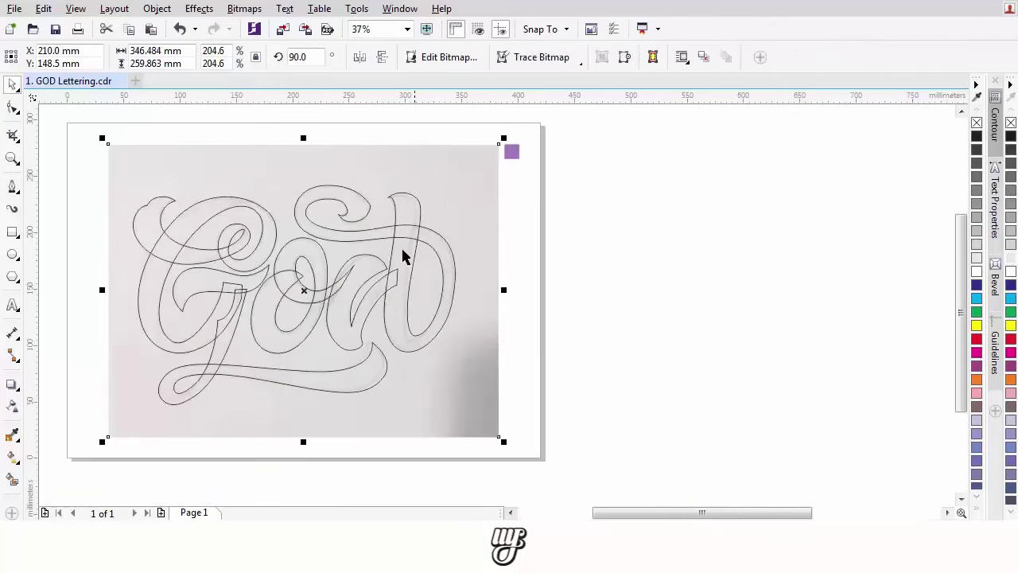
pyautogui.scroll(2, 465, 242)
pyautogui.click(429, 226)
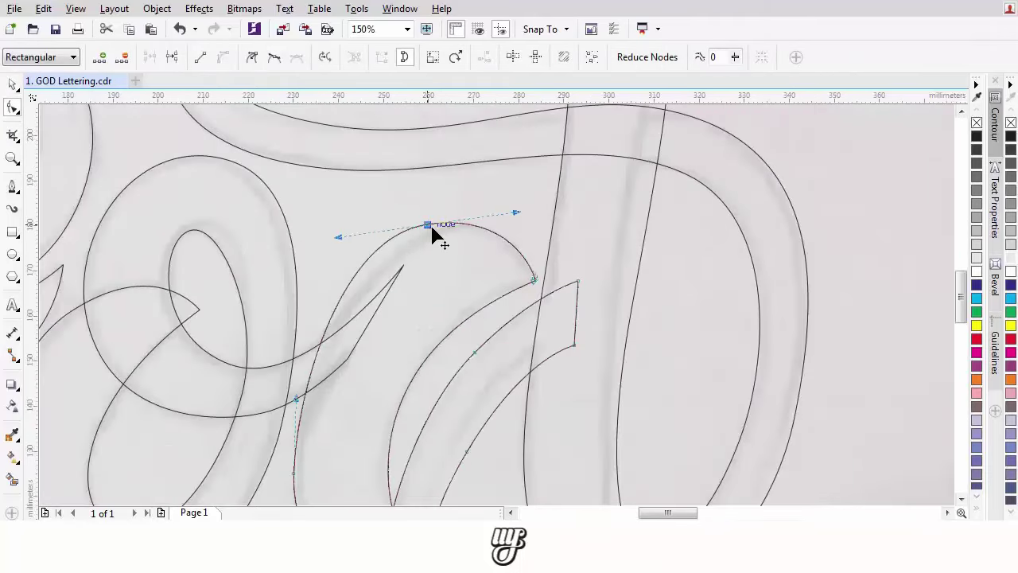
pyautogui.scroll(1, 433, 243)
pyautogui.scroll(-2, 432, 231)
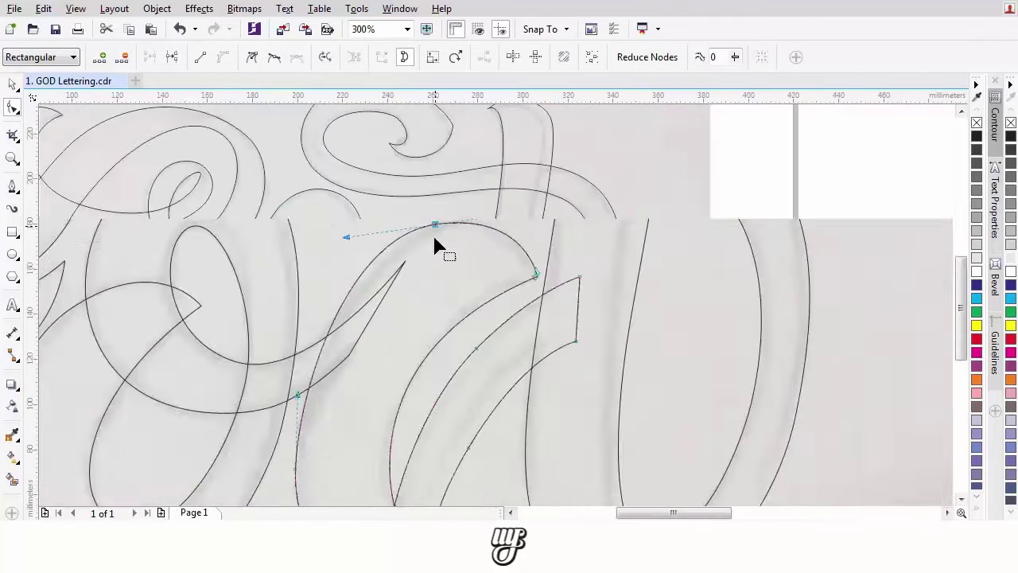
pyautogui.scroll(2, 432, 226)
pyautogui.scroll(-2, 475, 210)
pyautogui.scroll(1, 428, 255)
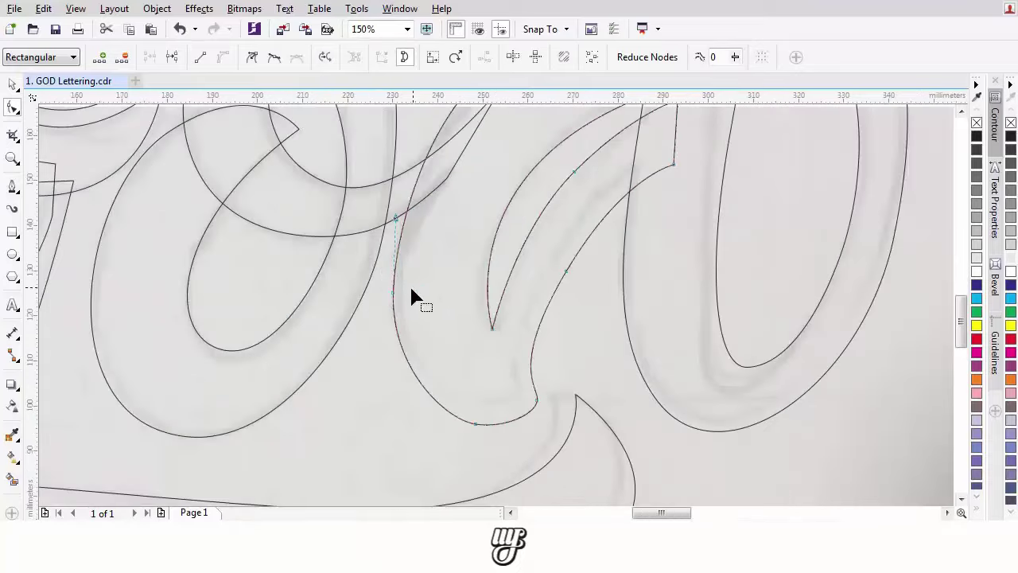
pyautogui.scroll(1, 397, 213)
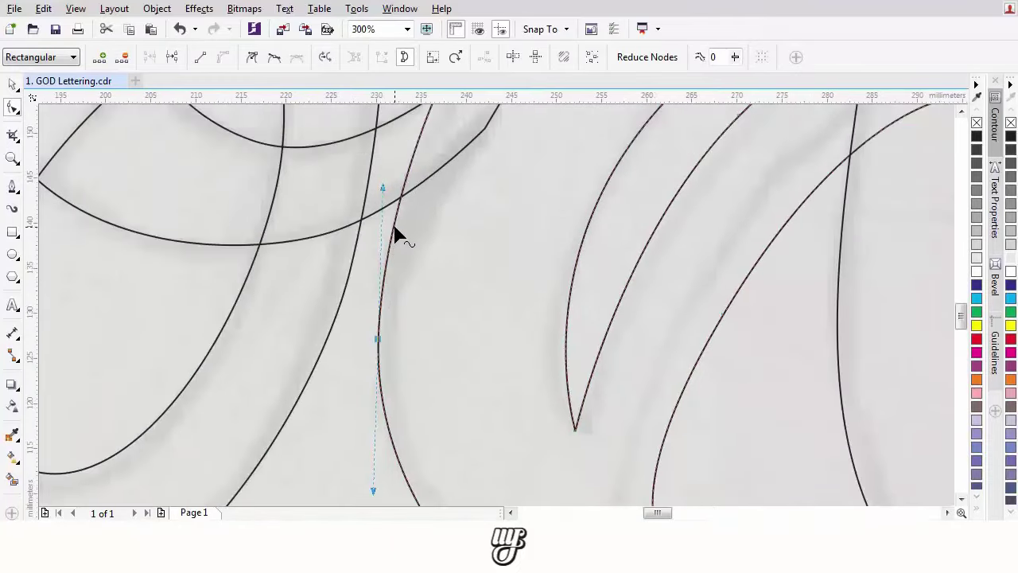
pyautogui.scroll(-3, 346, 411)
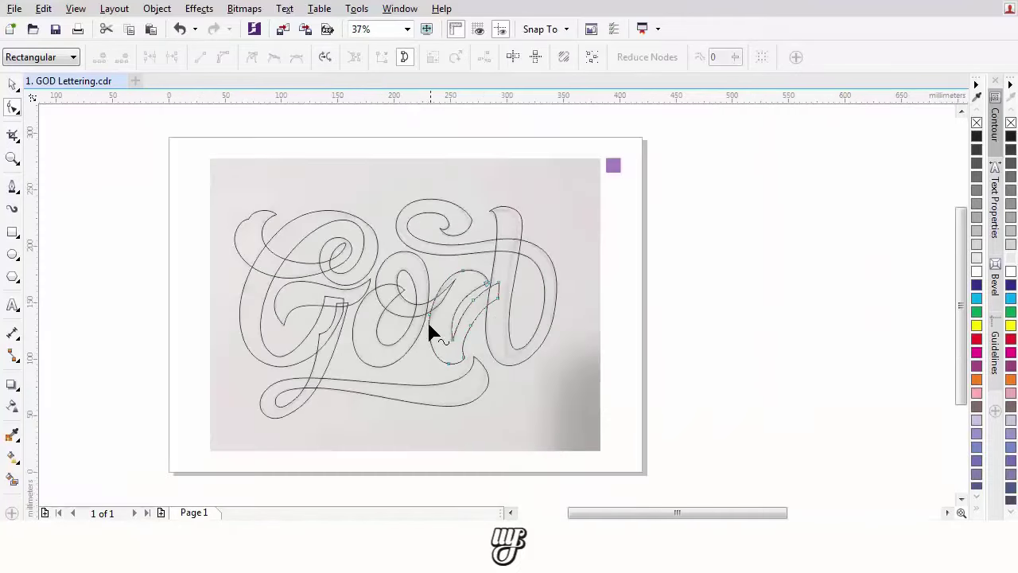
pyautogui.scroll(1, 432, 332)
pyautogui.scroll(-1, 421, 321)
# Delete the sketch bitmap and fill all the lettering shapes black without an outline.
pyautogui.click(364, 181)
pyautogui.press('Delete')
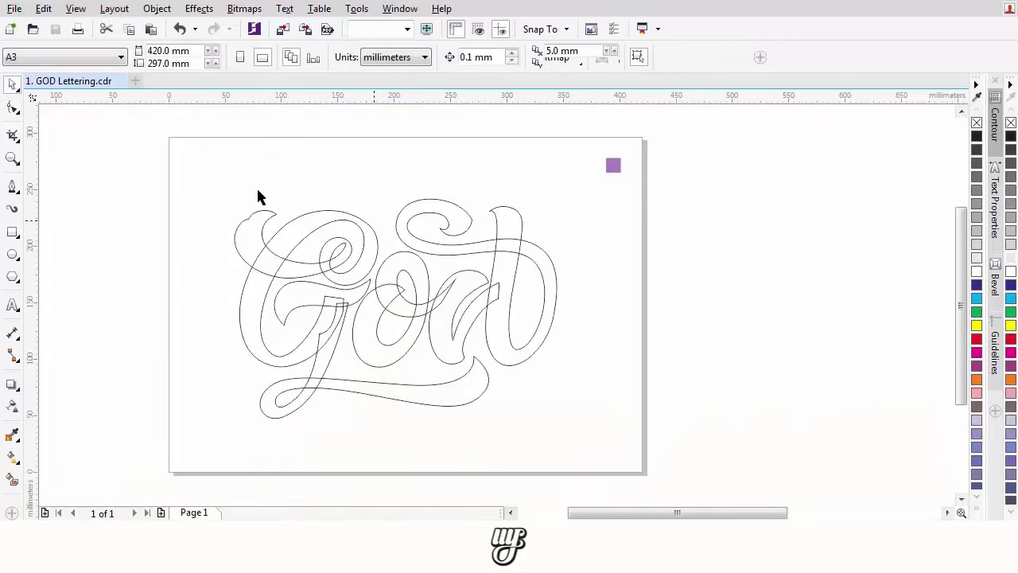
pyautogui.hotkey('ctrl', 'a')
pyautogui.click(1011, 135)
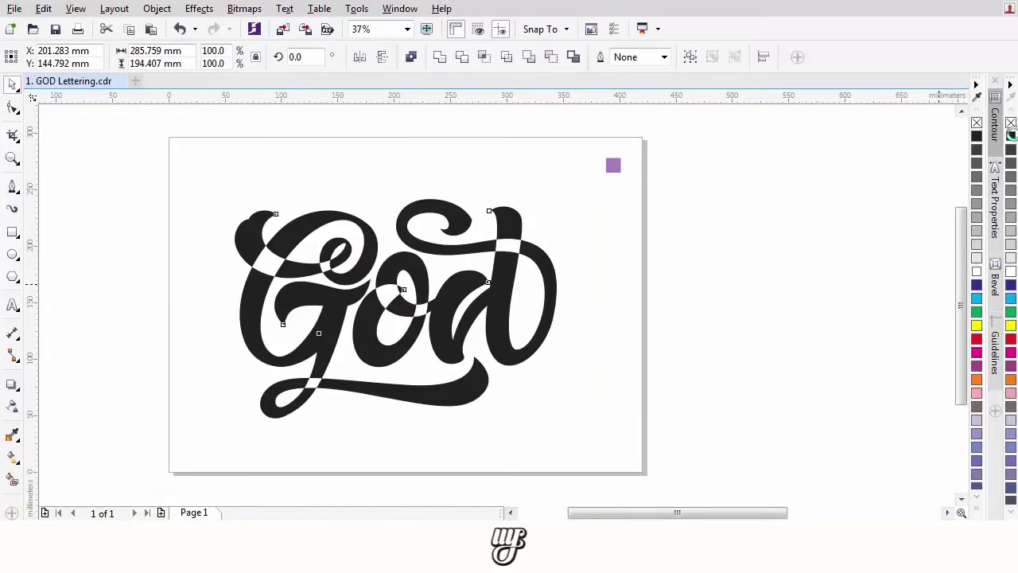
pyautogui.click(783, 197)
# Draw a Pen patch over the white overlap where the G's upper-left stroke crosses its body, and weld it to the G.
pyautogui.scroll(1, 292, 238)
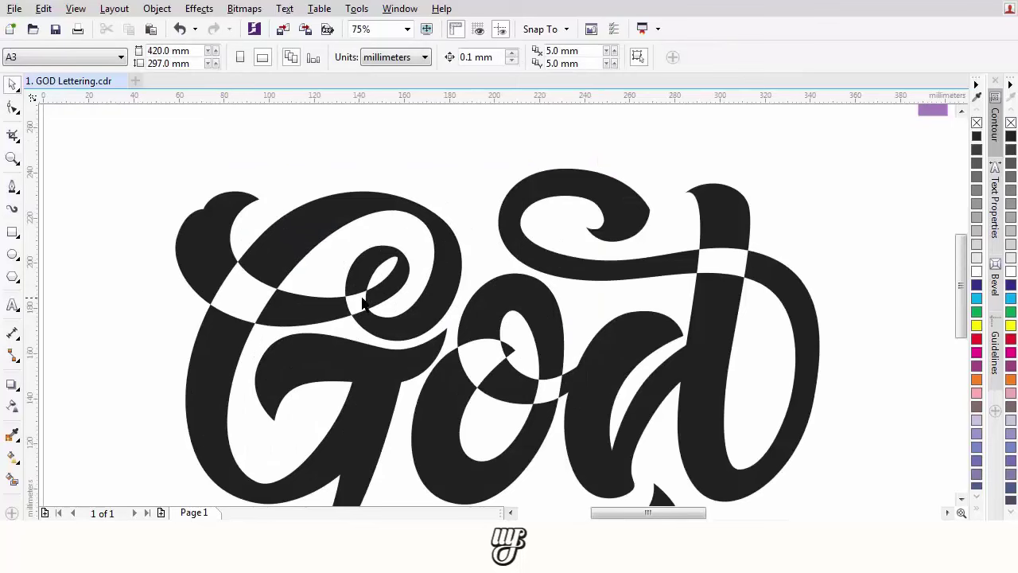
pyautogui.scroll(-1, 510, 391)
pyautogui.scroll(1, 422, 397)
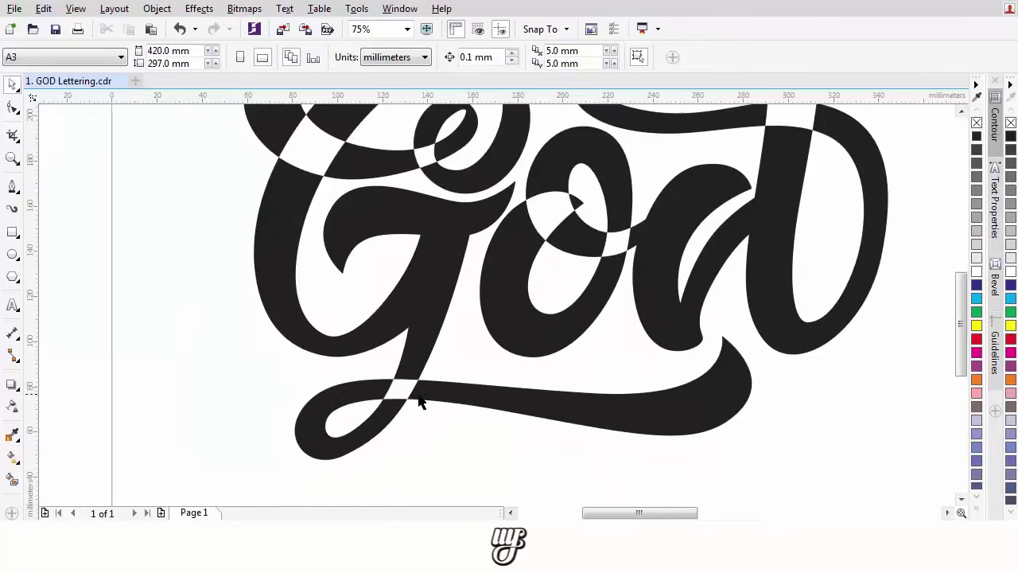
pyautogui.moveTo(410, 388); pyautogui.dragTo(369, 476)
pyautogui.click(13, 188)
pyautogui.scroll(2, 237, 219)
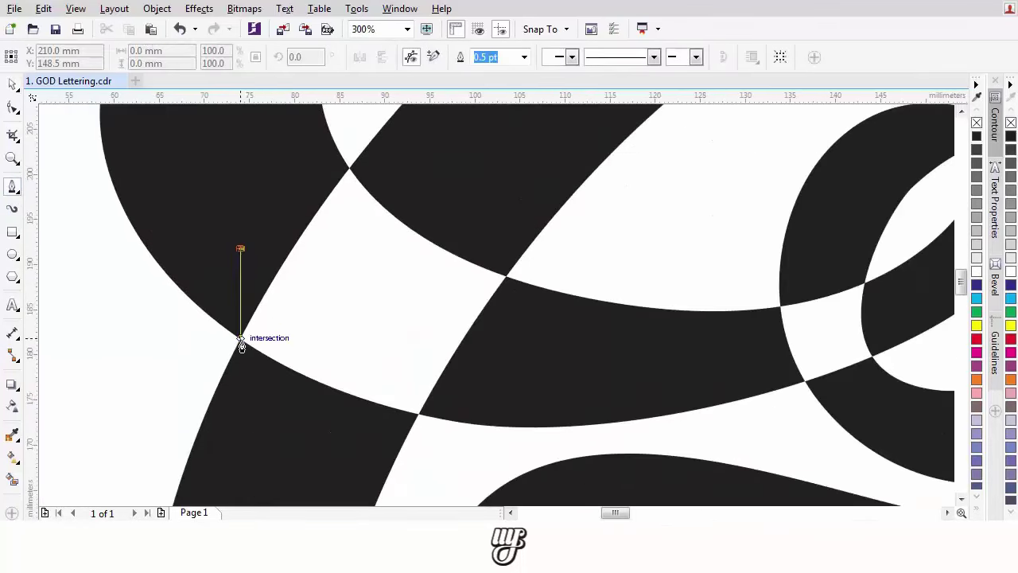
pyautogui.click(240, 338)
pyautogui.click(258, 432)
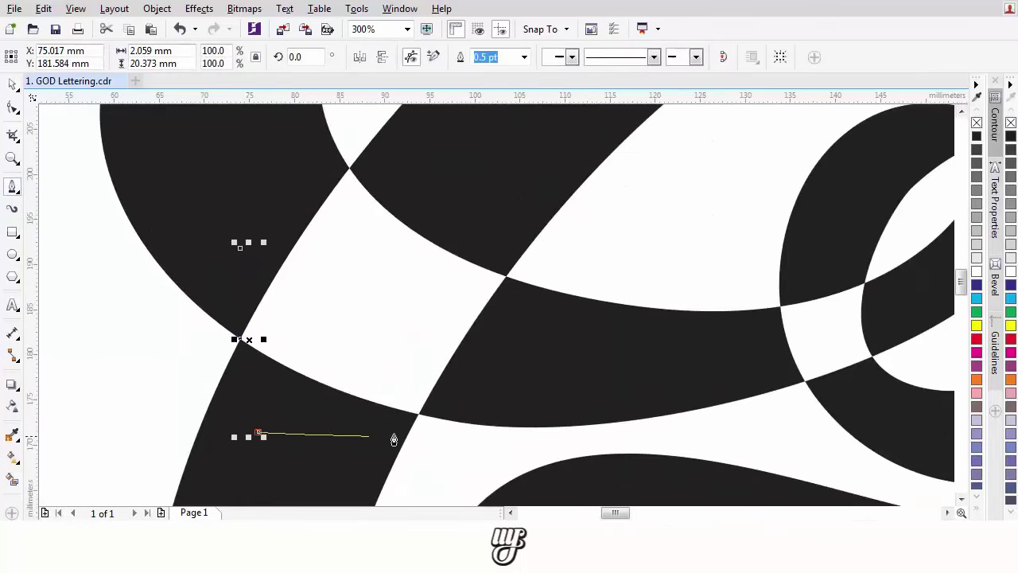
pyautogui.click(12, 85)
pyautogui.keyDown('shift'); pyautogui.click(211, 160); pyautogui.keyUp('shift')
pyautogui.click(442, 58)
# Draw a Pen patch about 18 by 13 mm over the white overlap at the G's inner curl and weld it to the letter.
pyautogui.moveTo(495, 320); pyautogui.dragTo(350, 247)
pyautogui.scroll(-1, 349, 247)
pyautogui.scroll(1, 350, 247)
pyautogui.moveTo(528, 287); pyautogui.dragTo(335, 307)
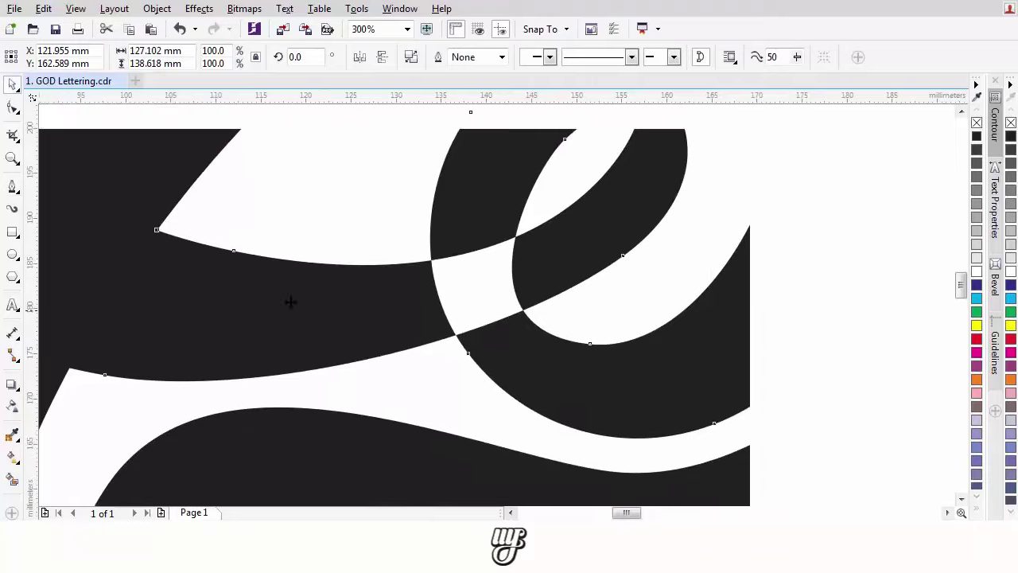
pyautogui.scroll(1, 353, 313)
pyautogui.click(354, 311)
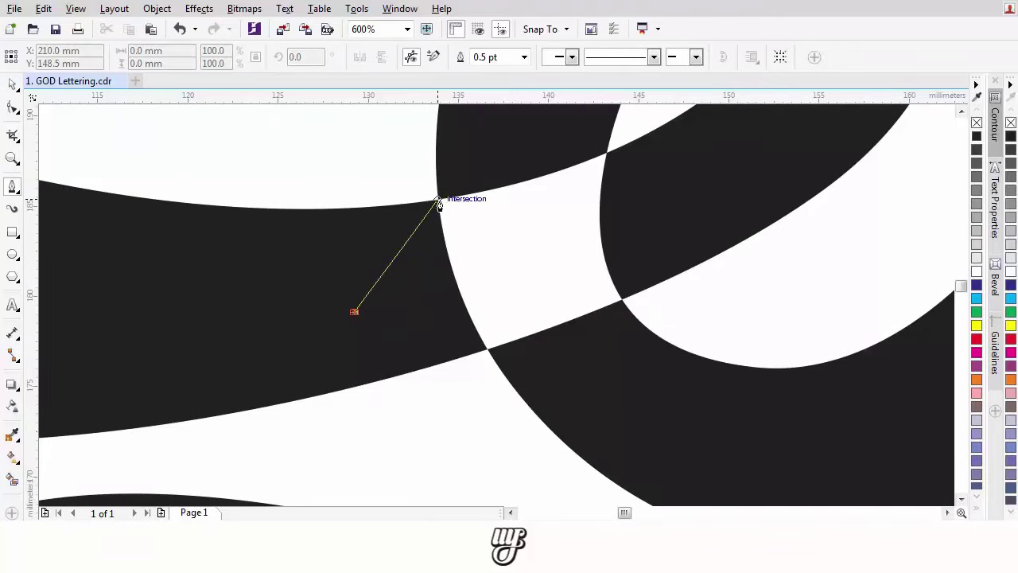
pyautogui.doubleClick(499, 135)
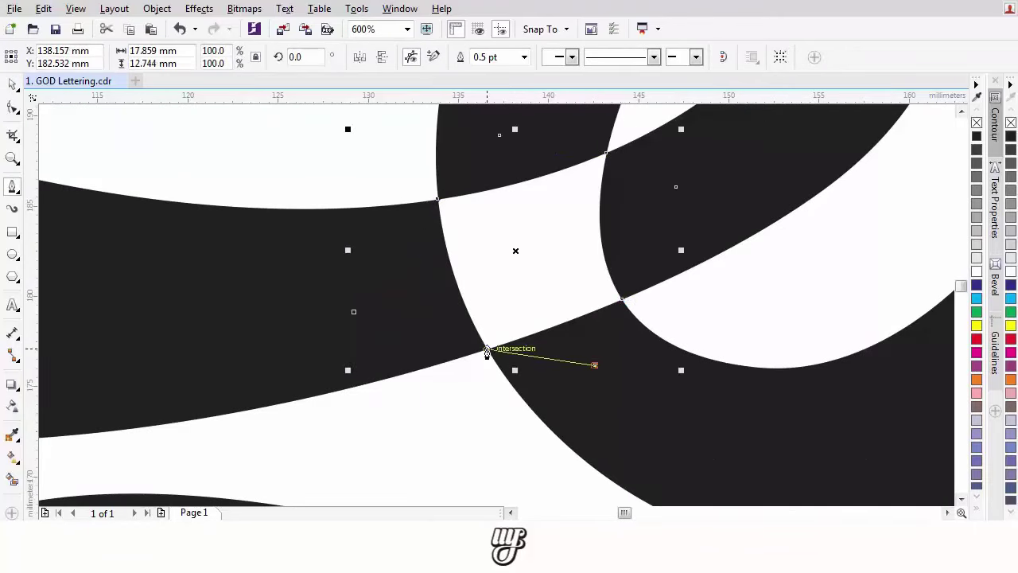
pyautogui.doubleClick(15, 85)
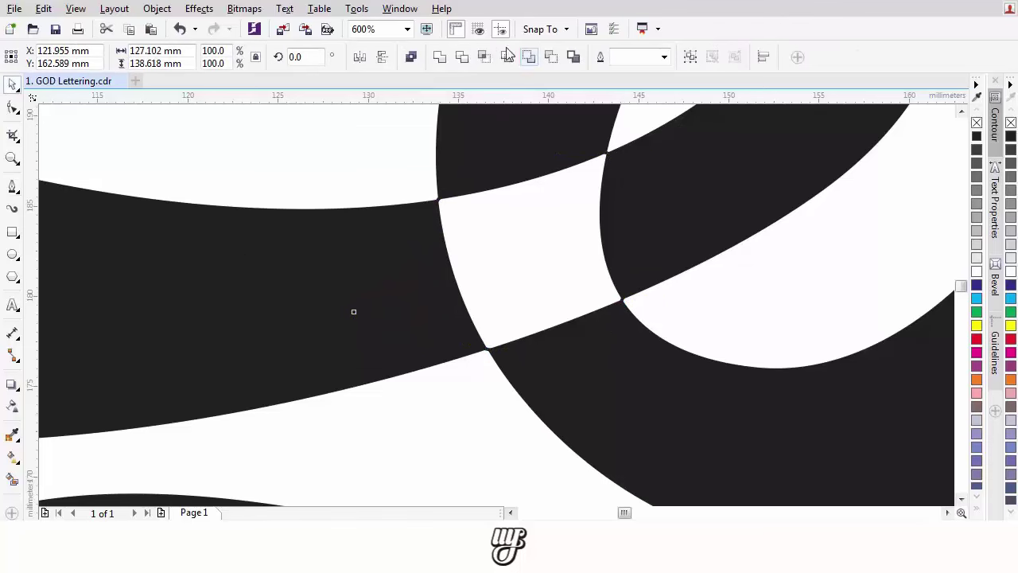
pyautogui.hotkey('ctrl', 'l')
# Draw a closed Pen patch about 28 by 26 mm around the white overlap at the O's upper left, through its intersections.
pyautogui.scroll(-3, 426, 216)
pyautogui.scroll(1, 466, 303)
pyautogui.click(12, 186)
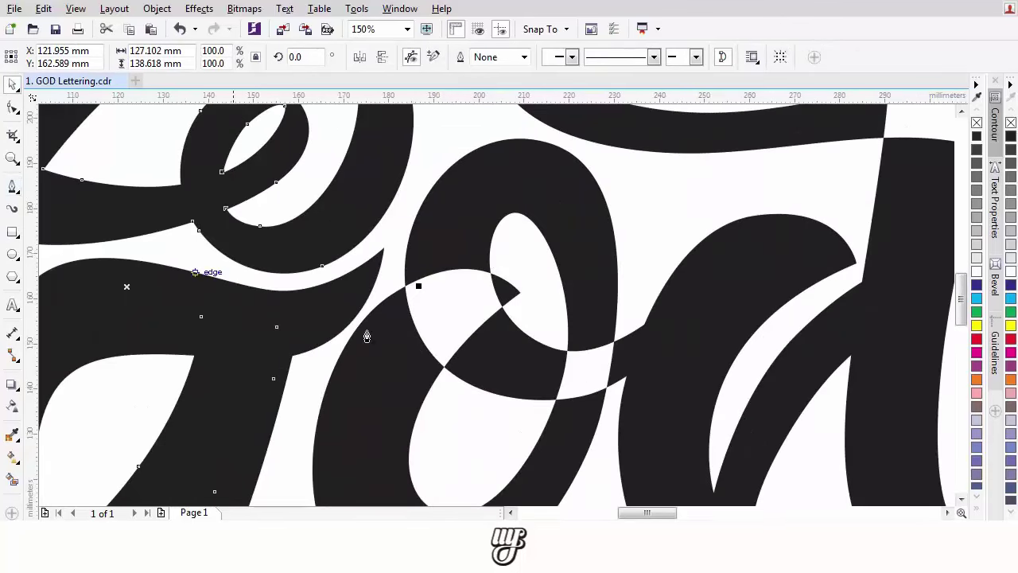
pyautogui.scroll(1, 391, 338)
pyautogui.click(391, 338)
pyautogui.click(426, 237)
pyautogui.click(371, 360)
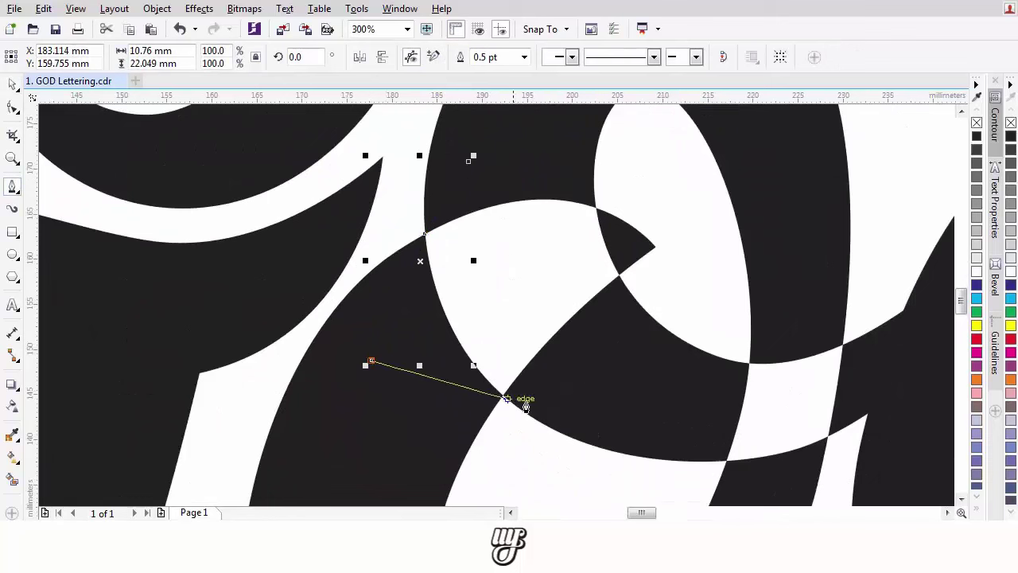
pyautogui.doubleClick(502, 395)
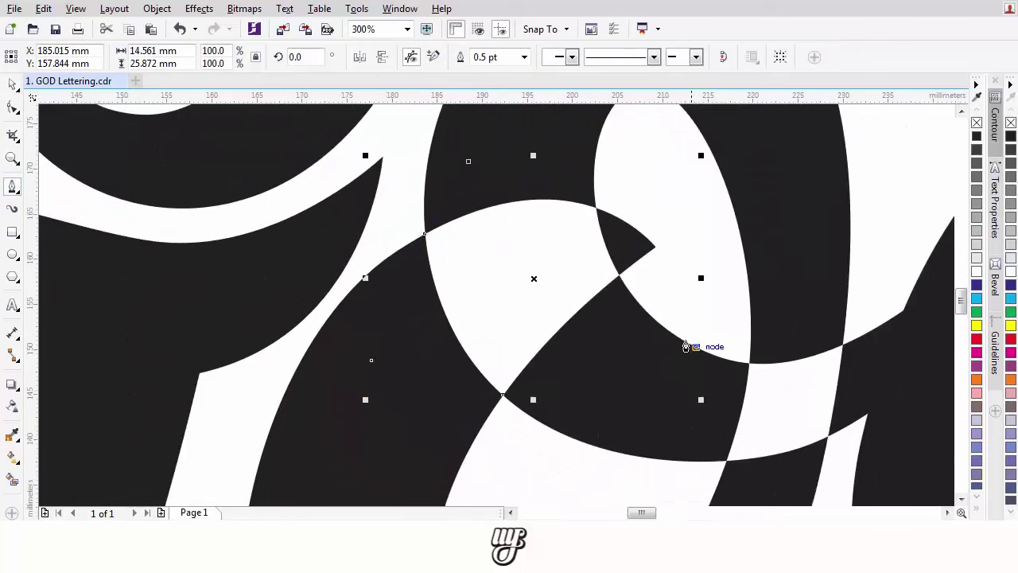
pyautogui.click(620, 277)
pyautogui.scroll(1, 620, 248)
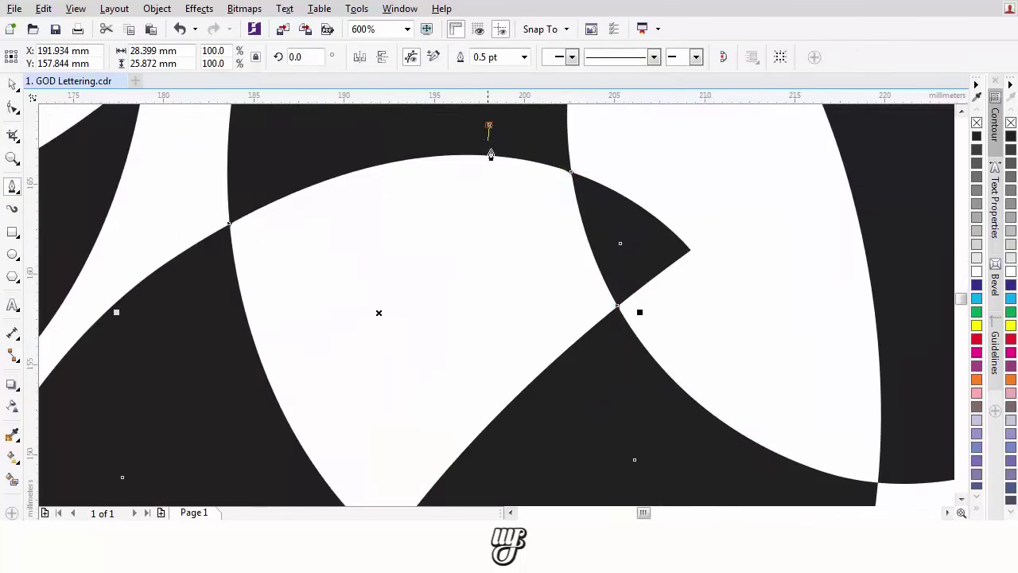
pyautogui.scroll(-1, 491, 154)
# Weld the patch to the O.
pyautogui.click(12, 86)
pyautogui.keyDown('shift'); pyautogui.click(414, 156); pyautogui.keyUp('shift')
pyautogui.click(444, 57)
# Draw a closed Pen patch about 25 by 20 mm around the white overlap where the G's tail crosses the bottom swash.
pyautogui.scroll(-3, 422, 244)
pyautogui.scroll(2, 378, 374)
pyautogui.scroll(-2, 294, 387)
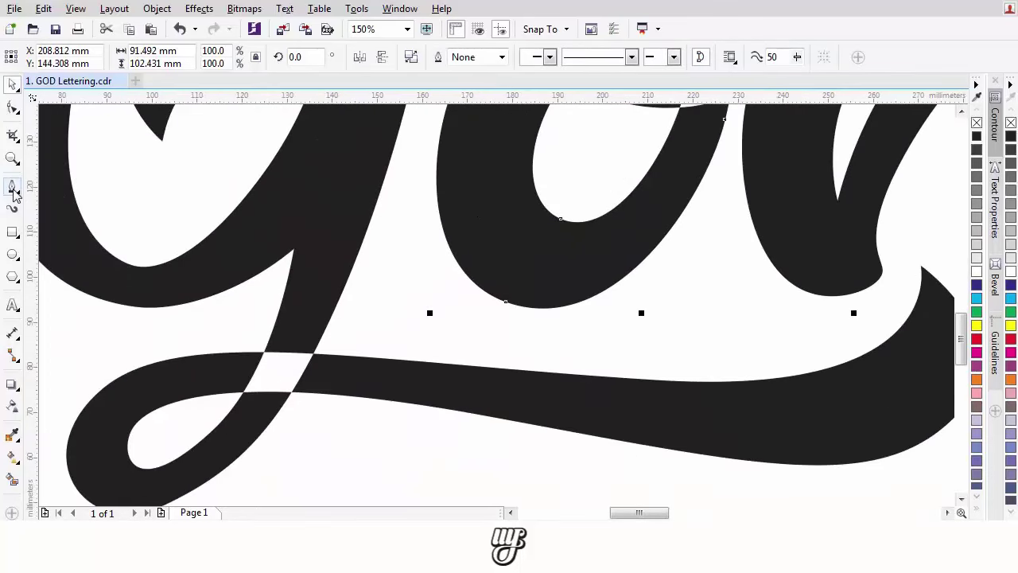
pyautogui.click(12, 187)
pyautogui.scroll(1, 250, 368)
pyautogui.click(200, 382)
pyautogui.click(271, 343)
pyautogui.click(340, 282)
pyautogui.click(367, 346)
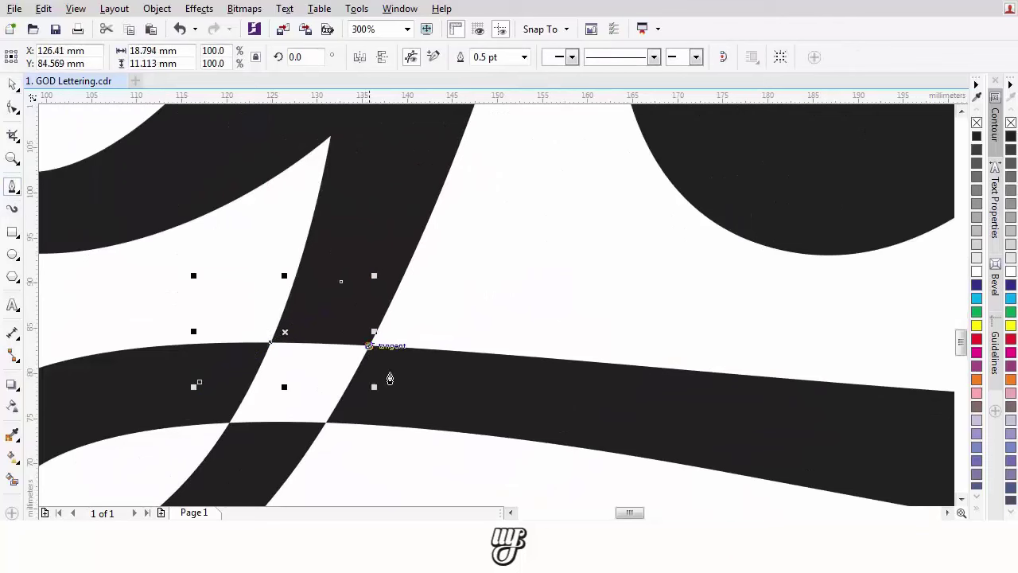
pyautogui.click(427, 383)
pyautogui.click(251, 462)
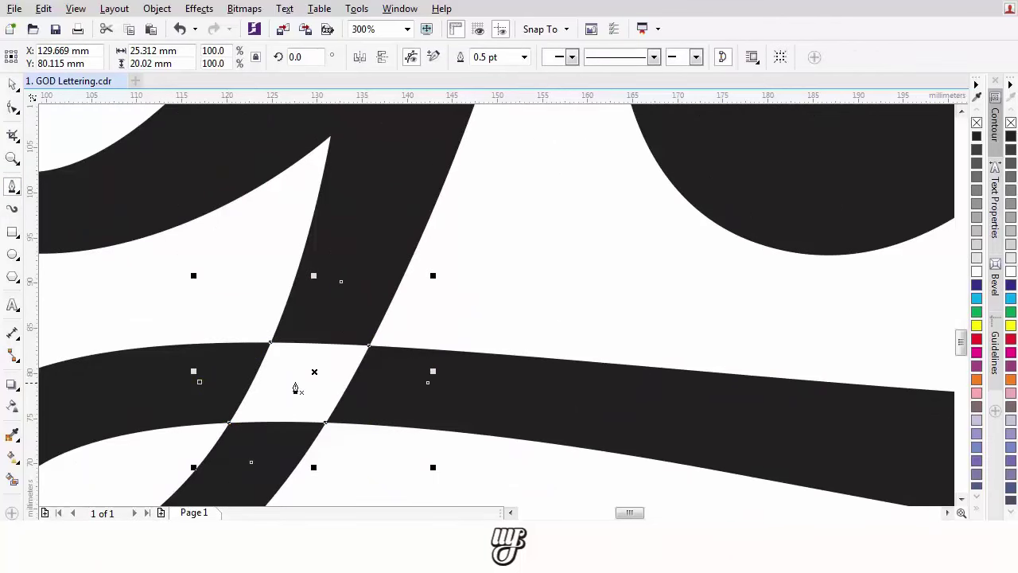
pyautogui.scroll(-2, 295, 387)
# Draw a closed Pen patch about 17 by 21 mm around the white overlap at the O's right side and weld it to the letter.
pyautogui.scroll(2, 489, 232)
pyautogui.click(502, 208)
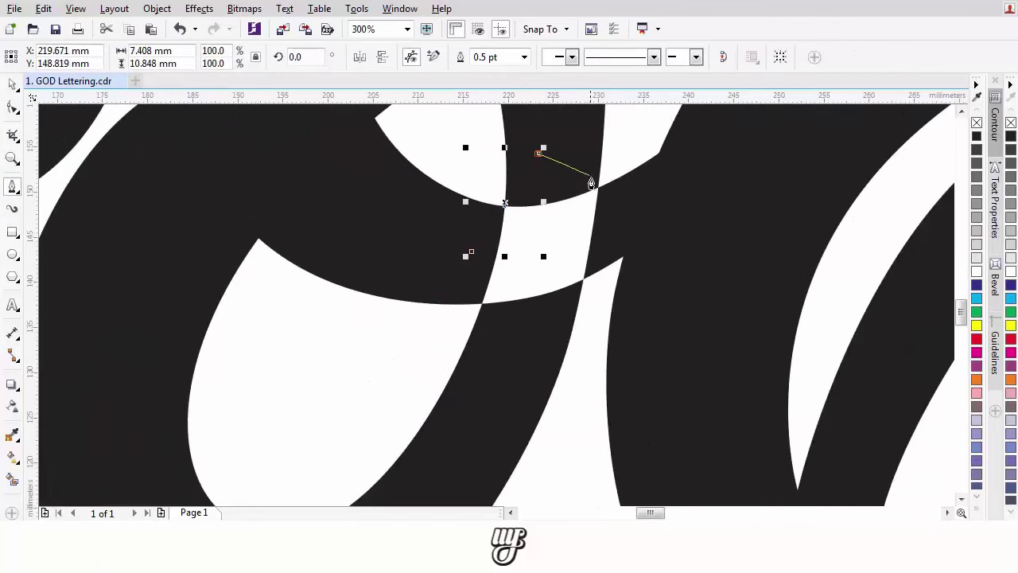
pyautogui.click(598, 188)
pyautogui.click(582, 280)
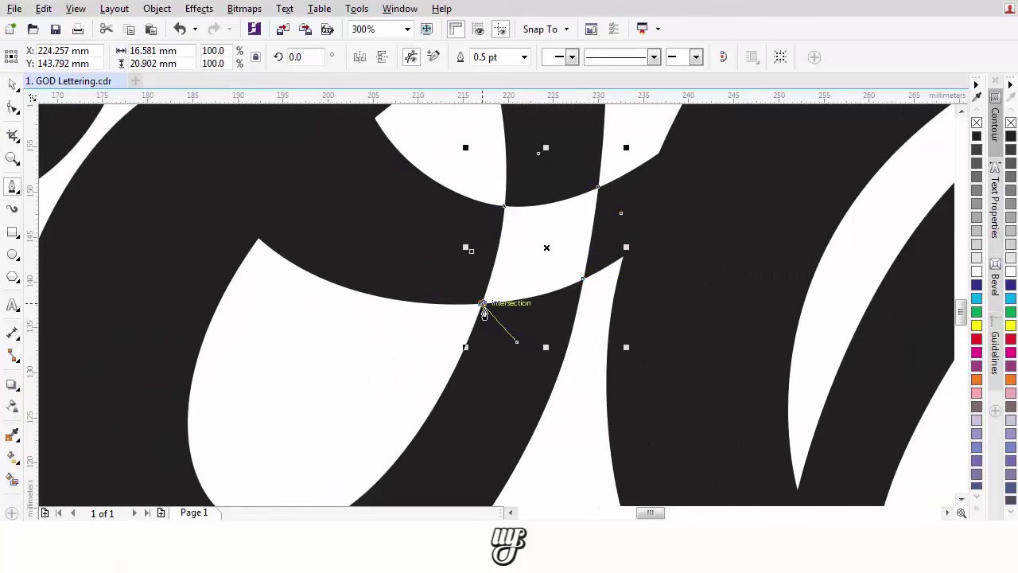
pyautogui.click(12, 85)
pyautogui.keyDown('shift'); pyautogui.click(389, 178); pyautogui.keyUp('shift')
pyautogui.click(448, 60)
# Weld the patch over the G's tail crossing to the G.
pyautogui.scroll(-3, 450, 193)
pyautogui.scroll(2, 362, 266)
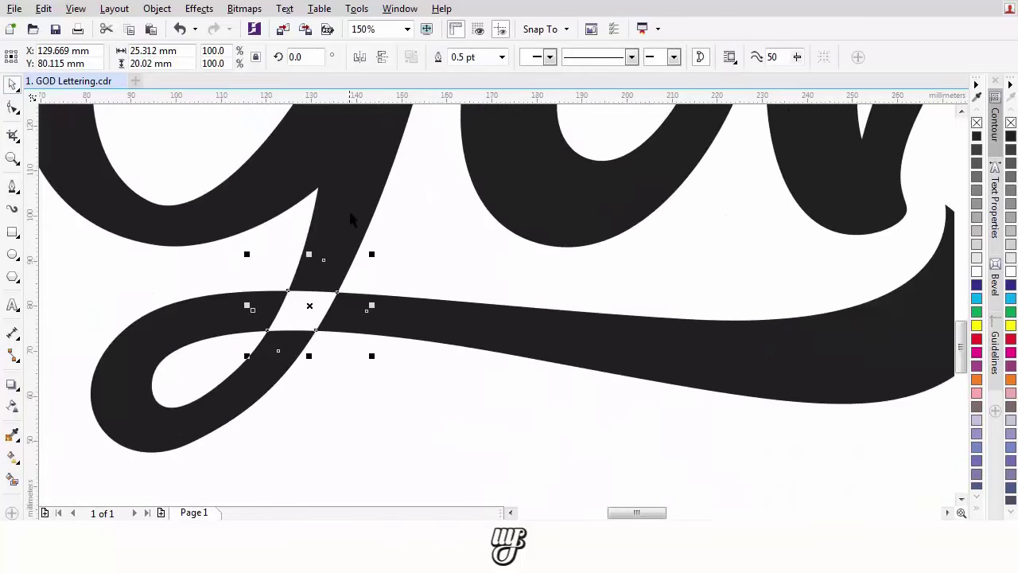
pyautogui.keyDown('shift'); pyautogui.click(350, 213); pyautogui.keyUp('shift')
pyautogui.click(434, 59)
# Draw a closed Pen patch about 35 by 24 mm around the white overlap where the D's stem crosses its swash.
pyautogui.scroll(-1, 380, 263)
pyautogui.moveTo(590, 209); pyautogui.dragTo(362, 357)
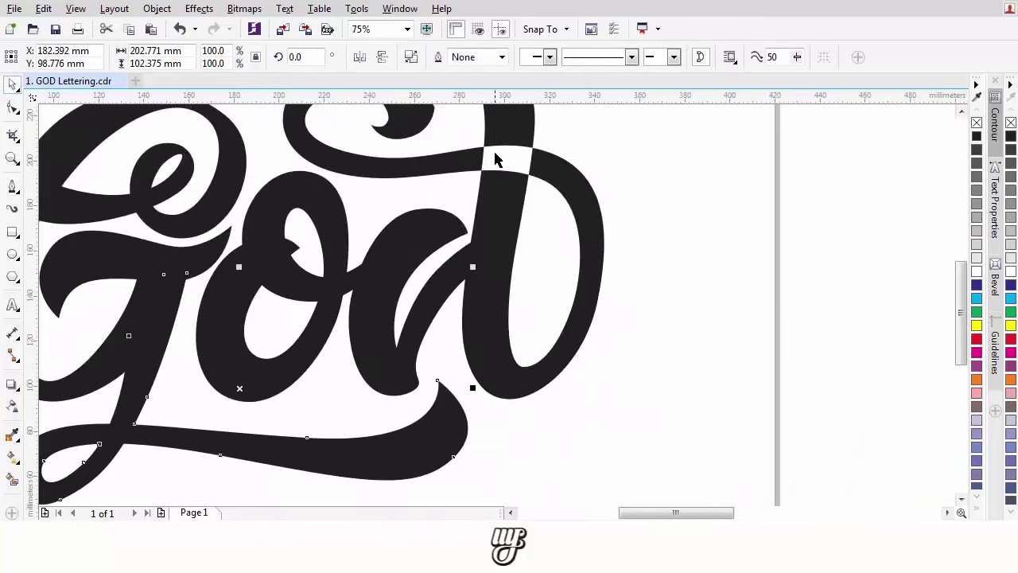
pyautogui.scroll(1, 497, 156)
pyautogui.moveTo(496, 156); pyautogui.dragTo(442, 262)
pyautogui.click(12, 188)
pyautogui.scroll(1, 438, 284)
pyautogui.click(315, 271)
pyautogui.click(395, 211)
pyautogui.click(480, 150)
pyautogui.click(628, 287)
pyautogui.click(464, 364)
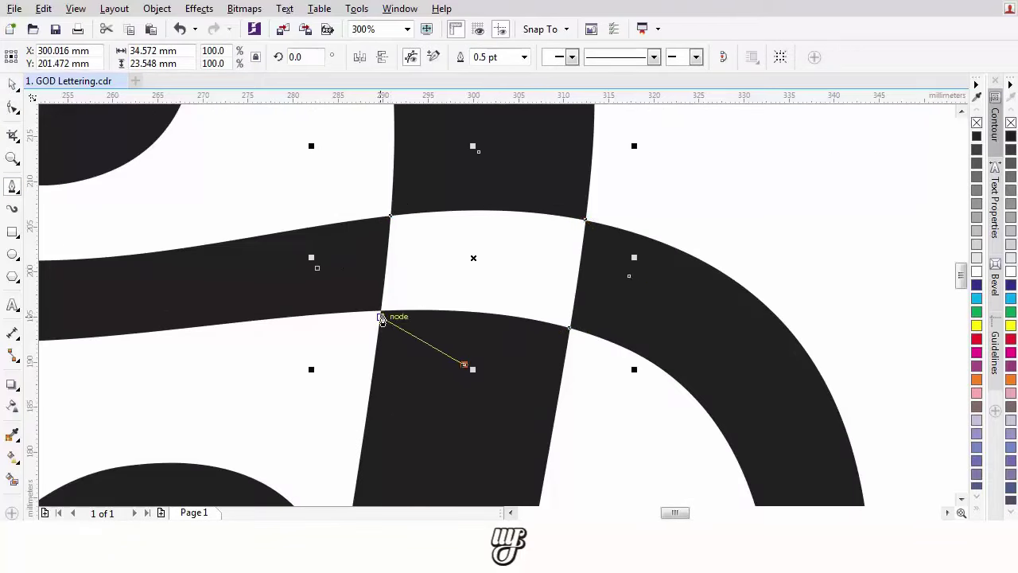
# Weld the patch over the stem crossing to the D.
pyautogui.click(12, 84)
pyautogui.keyDown('shift'); pyautogui.click(438, 123); pyautogui.keyUp('shift')
pyautogui.click(434, 58)
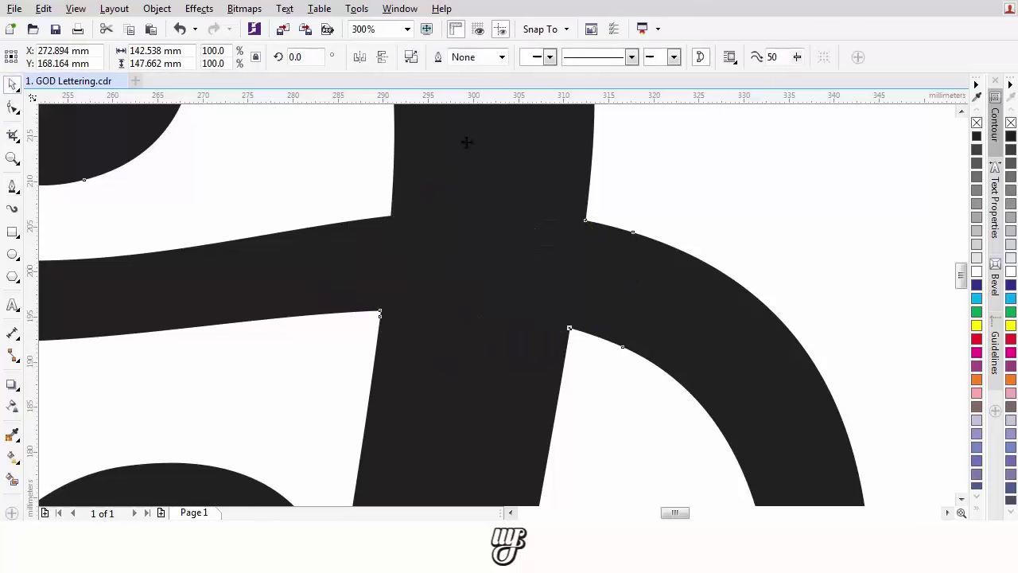
# Select the whole lettering and weld the letters into a single object.
pyautogui.scroll(-3, 542, 242)
pyautogui.moveTo(430, 304); pyautogui.dragTo(473, 273)
pyautogui.scroll(-1, 471, 271)
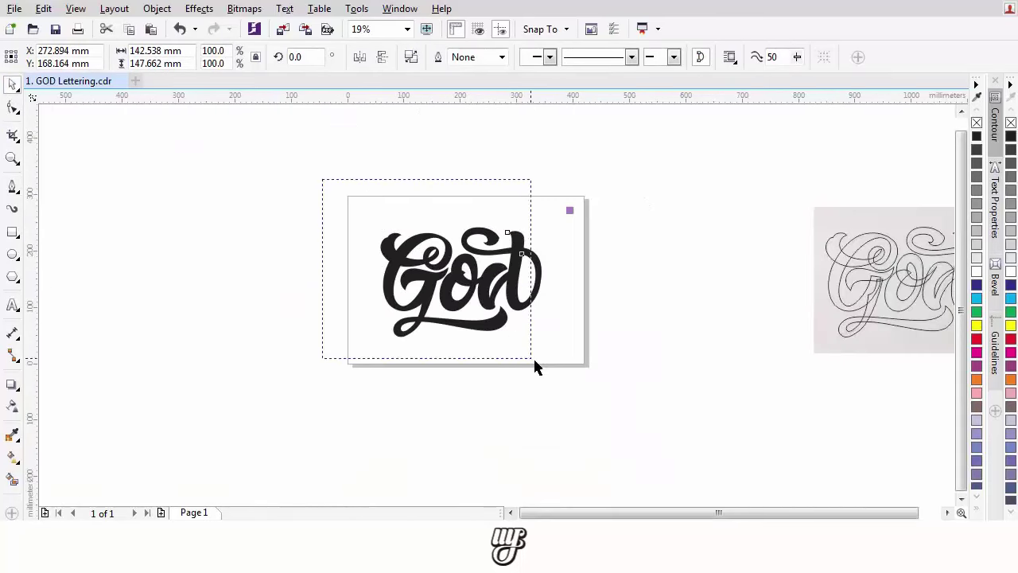
pyautogui.moveTo(534, 361); pyautogui.dragTo(531, 358)
pyautogui.scroll(1, 517, 199)
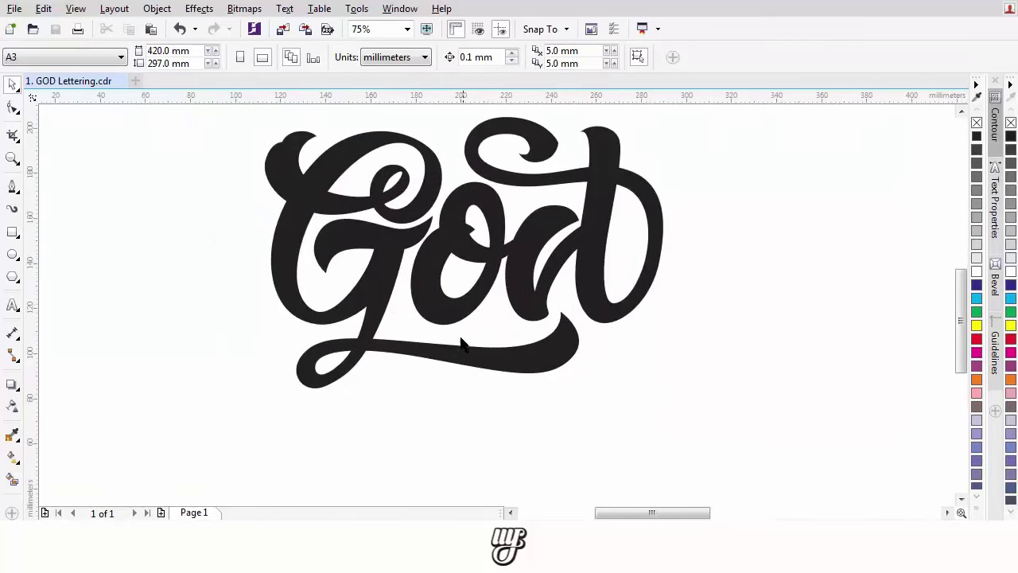
# Select all nodes of the welded lettering, make them cusps and convert their segments to curves.
pyautogui.click(462, 344)
pyautogui.press('F10')
pyautogui.click(252, 60)
pyautogui.click(226, 59)
pyautogui.scroll(4, 324, 192)
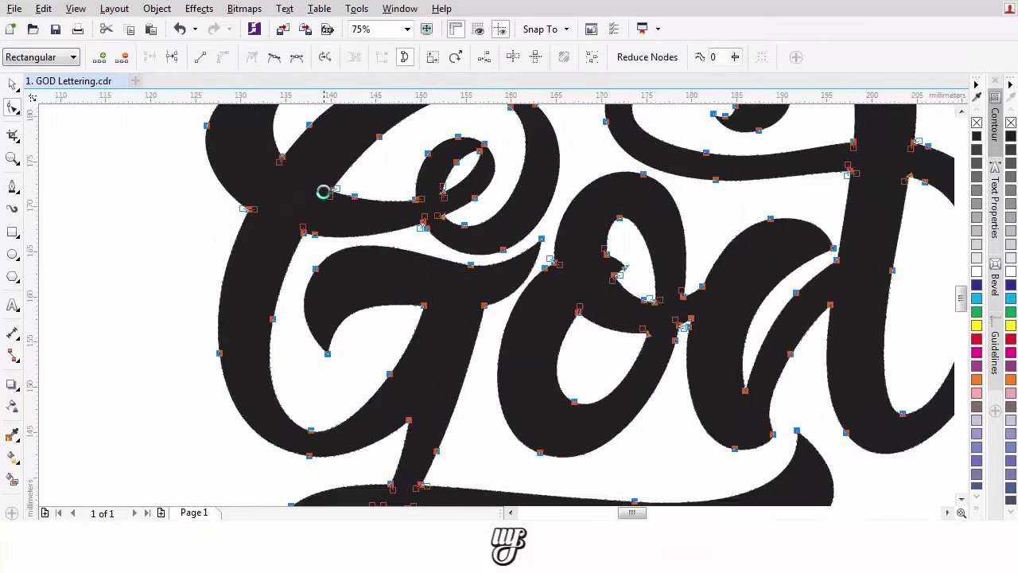
# Delete the surplus nodes where the lower edge of the G's loop stroke meets the stem.
pyautogui.scroll(-2, 298, 282)
pyautogui.moveTo(446, 299); pyautogui.dragTo(465, 239)
pyautogui.moveTo(440, 170); pyautogui.dragTo(418, 199)
pyautogui.press('Delete')
pyautogui.moveTo(363, 237); pyautogui.dragTo(311, 310)
pyautogui.scroll(1, 347, 267)
pyautogui.press('Delete')
pyautogui.scroll(1, 278, 283)
pyautogui.press('Delete')
pyautogui.scroll(-1, 294, 308)
# Reshape the lower edge of the G's loop stroke between the stem and the curl with its curve handles.
pyautogui.moveTo(313, 266); pyautogui.dragTo(266, 329)
pyautogui.moveTo(304, 300); pyautogui.dragTo(377, 323)
pyautogui.scroll(-1, 557, 318)
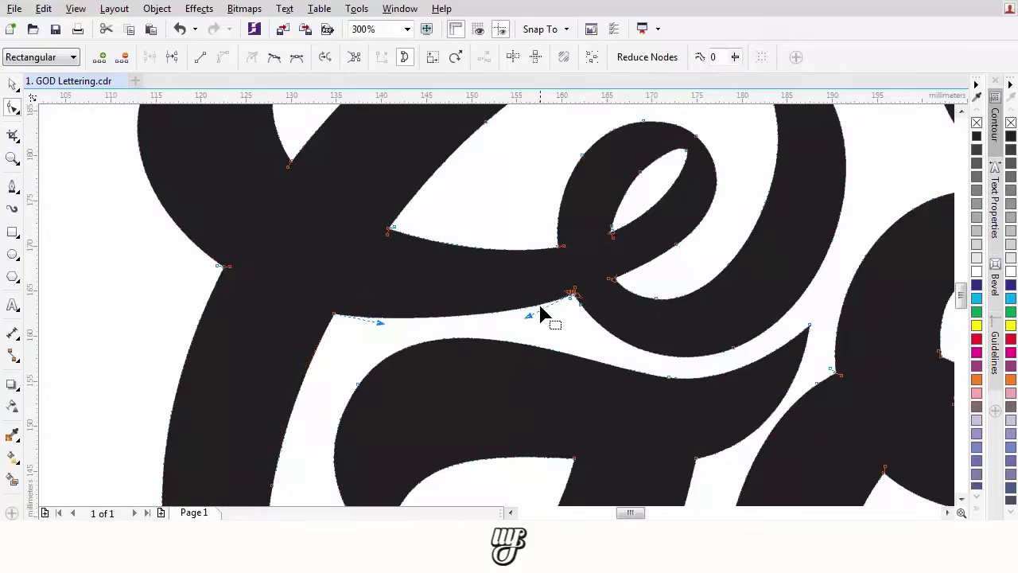
pyautogui.scroll(-1, 467, 227)
# Clean up the corner where the lower edge of the G's loop stroke meets the curl and smooth the adjoining edge.
pyautogui.scroll(5, 334, 163)
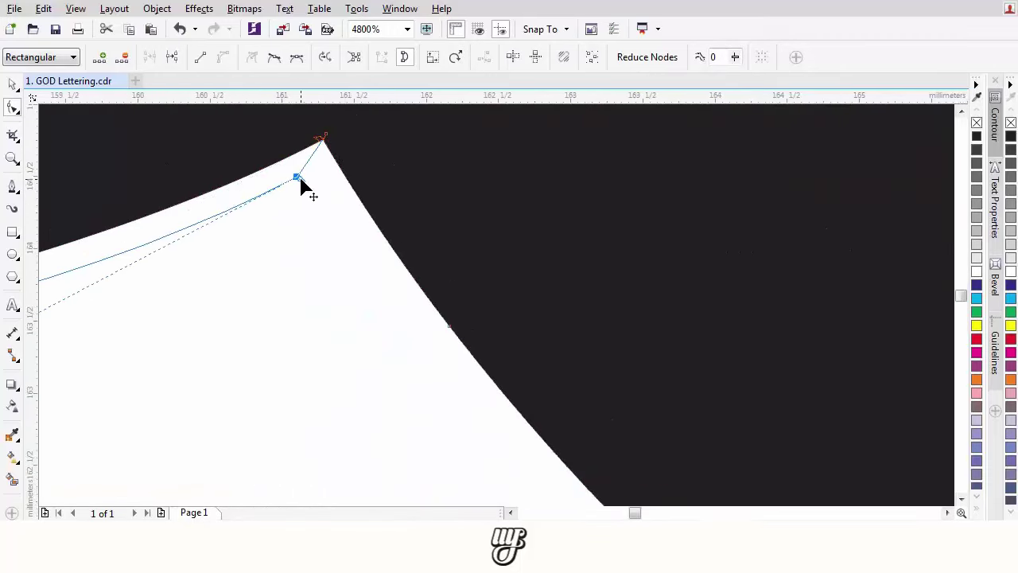
pyautogui.moveTo(302, 182); pyautogui.dragTo(496, 202)
pyautogui.scroll(-3, 334, 179)
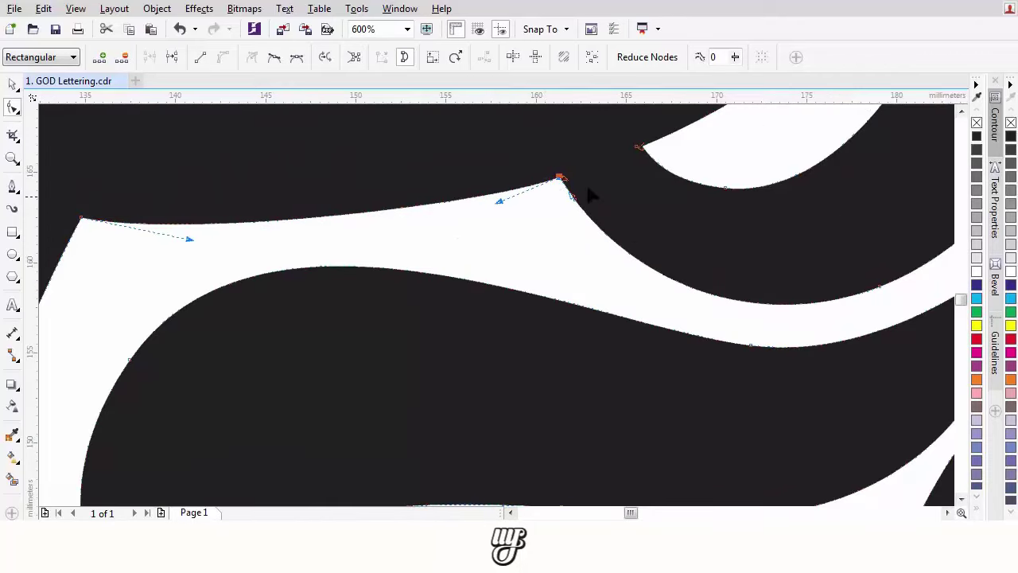
pyautogui.scroll(-2, 477, 210)
pyautogui.scroll(3, 466, 223)
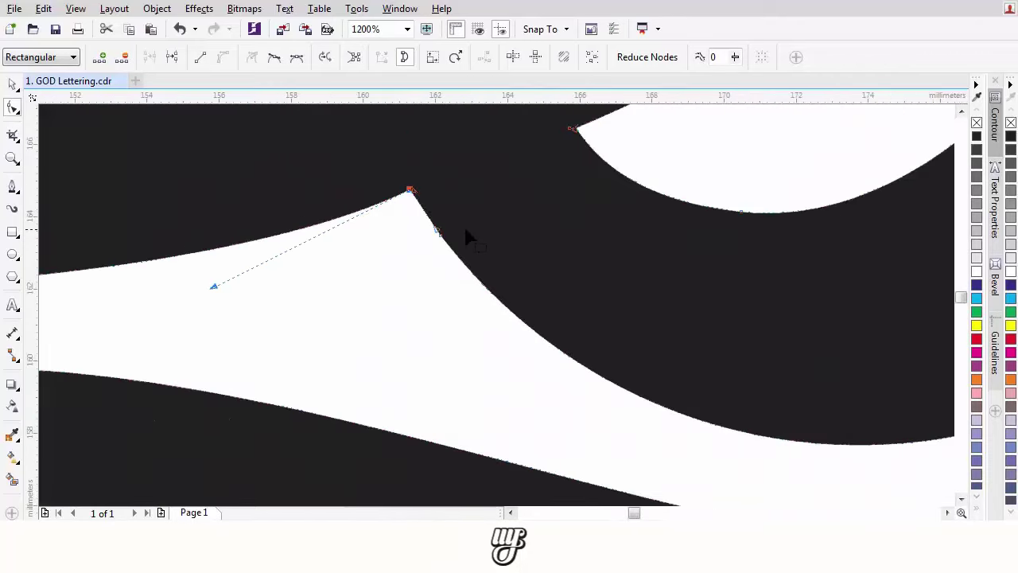
pyautogui.moveTo(513, 233); pyautogui.dragTo(437, 277)
pyautogui.scroll(-3, 477, 271)
pyautogui.scroll(2, 618, 266)
pyautogui.scroll(2, 618, 270)
pyautogui.scroll(-4, 617, 270)
# Try a one-step 2.0 mm outside contour on the lettering and clear it.
pyautogui.press('space')
pyautogui.click(995, 123)
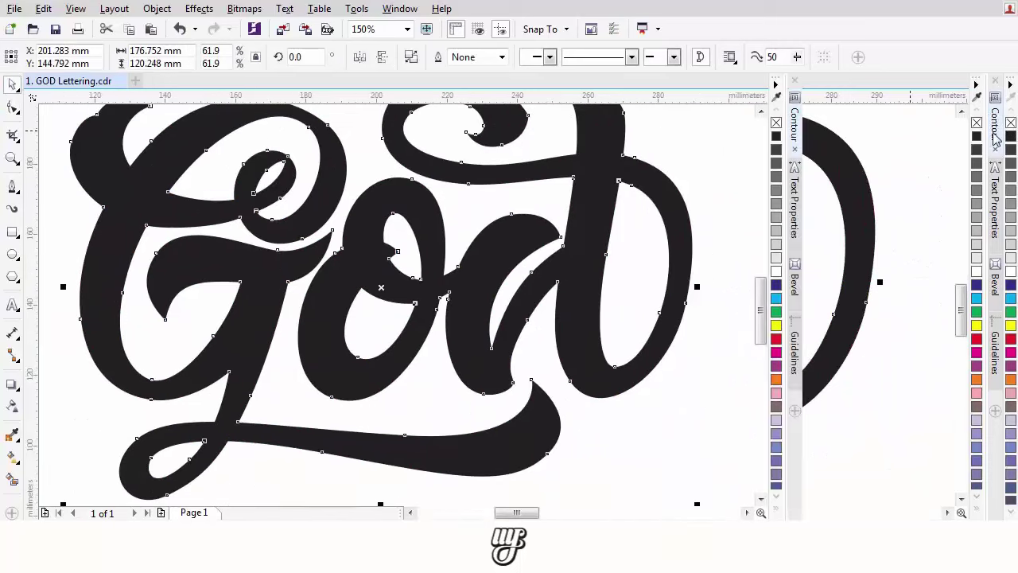
pyautogui.click(940, 376)
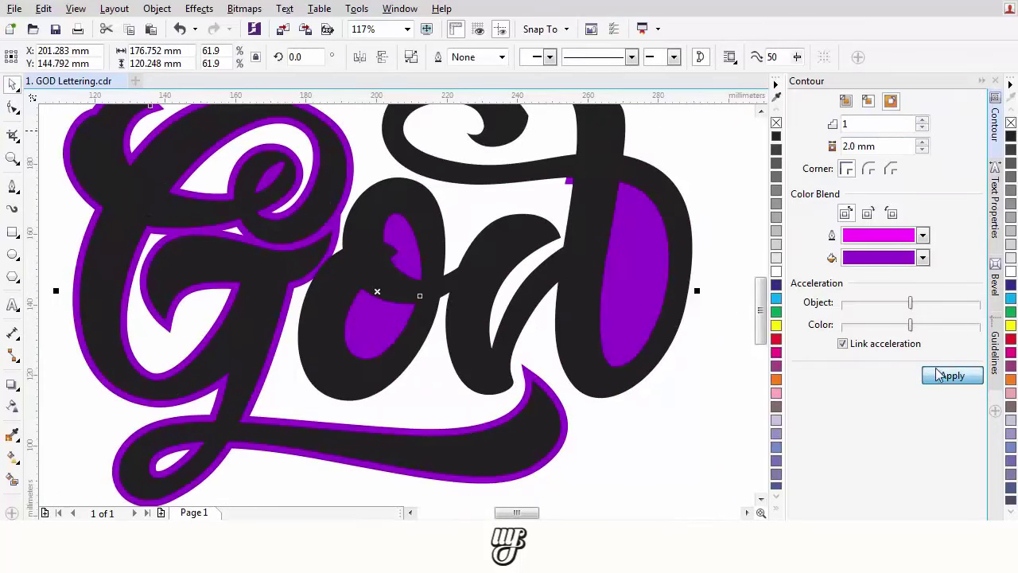
pyautogui.click(840, 57)
# Delete the surplus node on the stem edge just below the upper corner of the D's inner counter.
pyautogui.scroll(-1, 598, 205)
pyautogui.scroll(4, 597, 205)
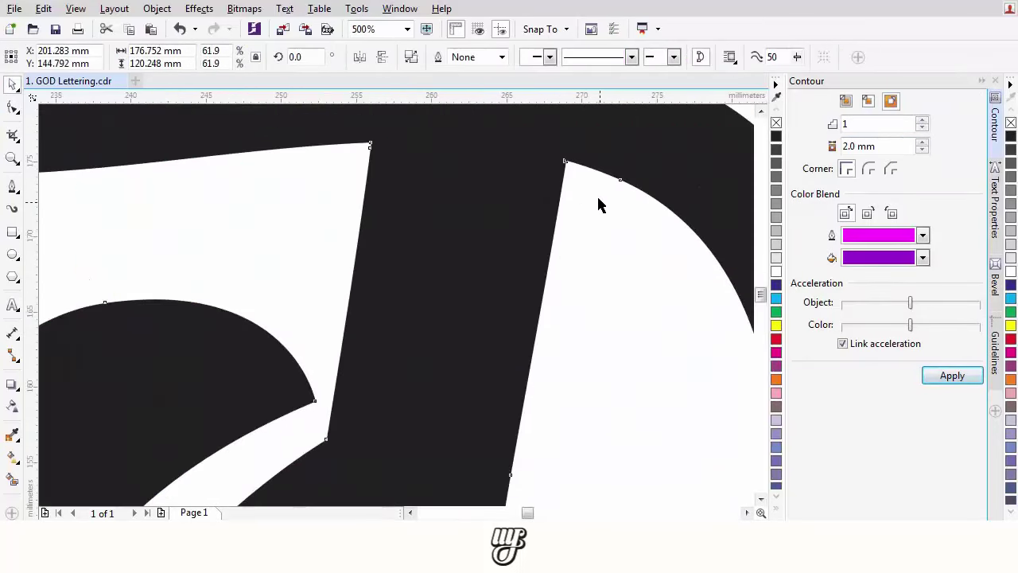
pyautogui.press('F10')
pyautogui.scroll(5, 568, 173)
pyautogui.click(551, 227)
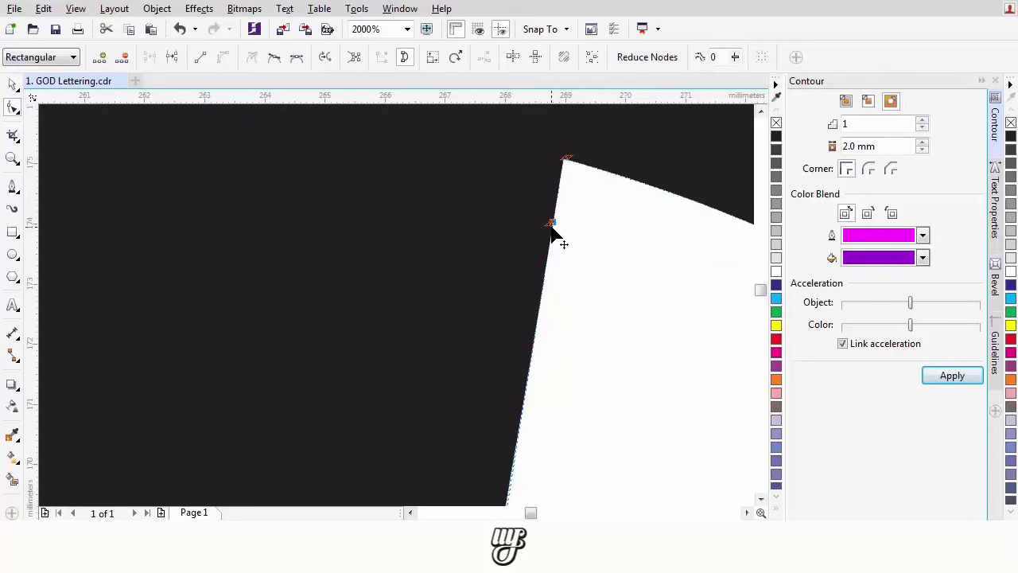
pyautogui.press('Delete')
pyautogui.moveTo(565, 159)
pyautogui.mouseDown()
pyautogui.moveTo(591, 168)
pyautogui.moveTo(558, 150)
pyautogui.moveTo(567, 155)
pyautogui.mouseUp()
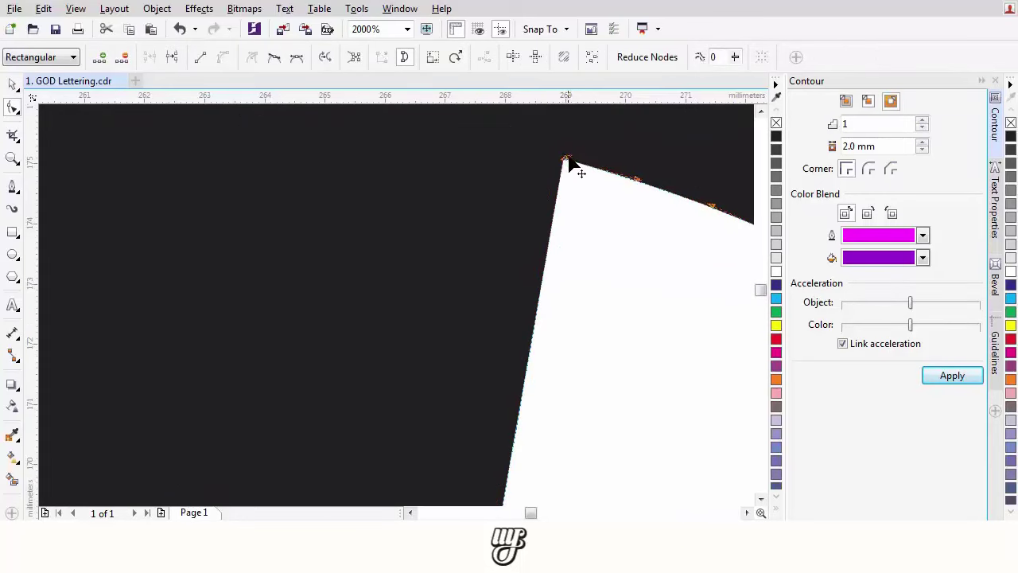
# Delete the surplus nodes at the corner where the D's swash meets the stem's left side and reshape the swash's lower edge.
pyautogui.scroll(-3, 561, 193)
pyautogui.scroll(3, 411, 205)
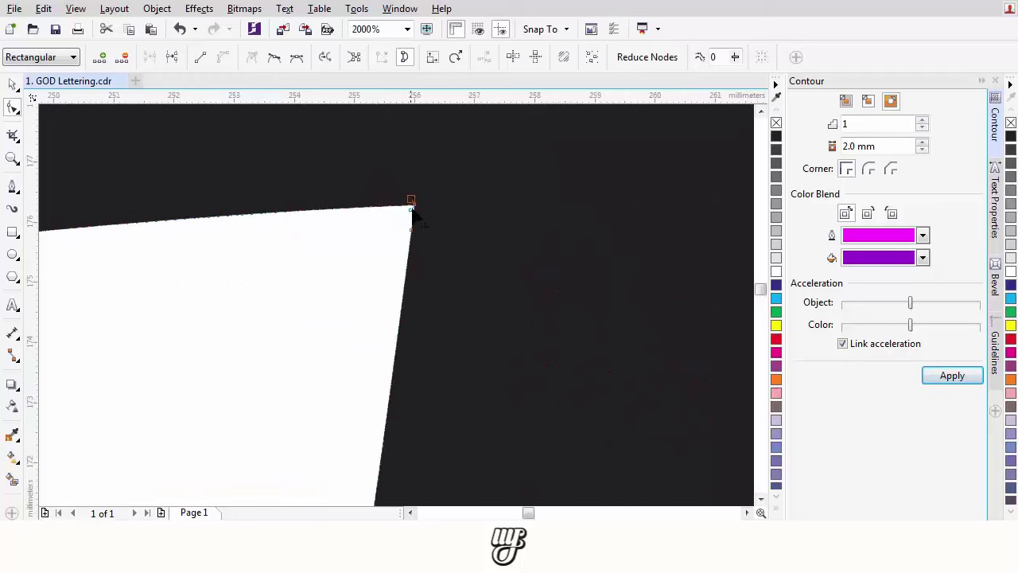
pyautogui.click(411, 208)
pyautogui.press('Delete')
pyautogui.scroll(1, 420, 228)
pyautogui.moveTo(406, 187); pyautogui.dragTo(370, 210)
pyautogui.press('Delete')
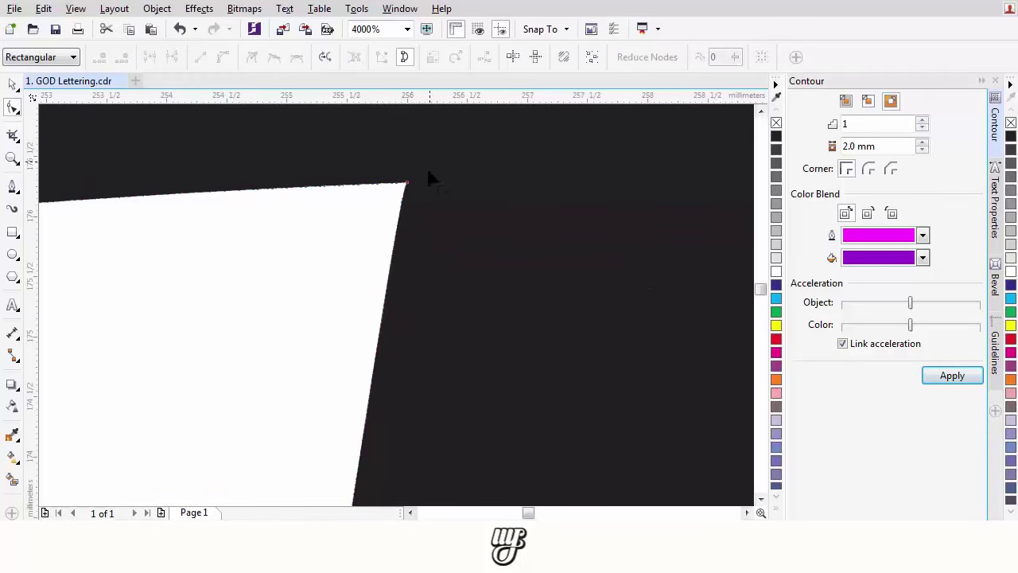
pyautogui.scroll(-4, 402, 255)
pyautogui.scroll(1, 265, 257)
pyautogui.moveTo(265, 256); pyautogui.dragTo(298, 275)
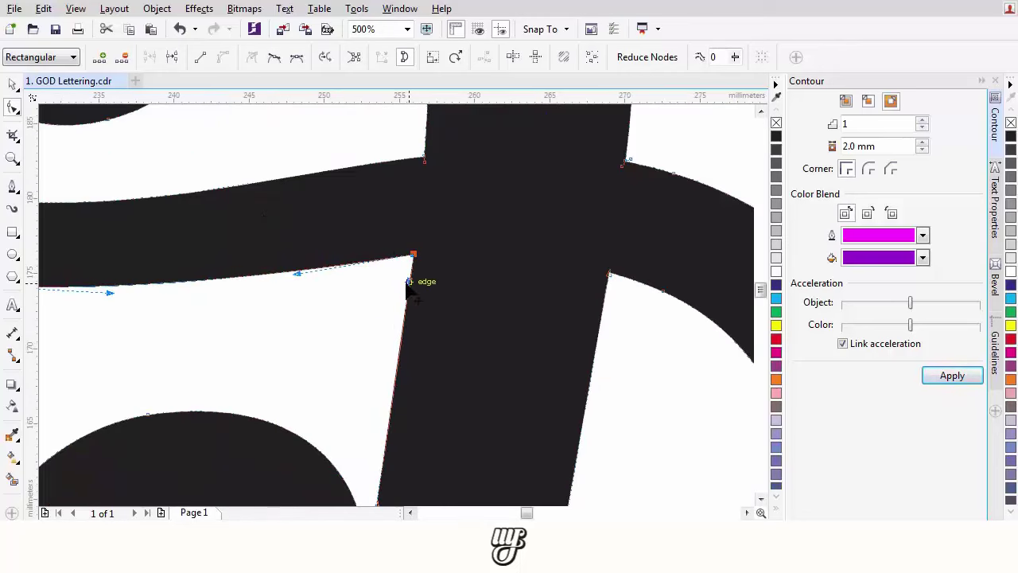
# Clean up the inner corner of the notch in the O's upper counter and adjust the curve leading from it.
pyautogui.scroll(-2, 402, 313)
pyautogui.scroll(3, 473, 273)
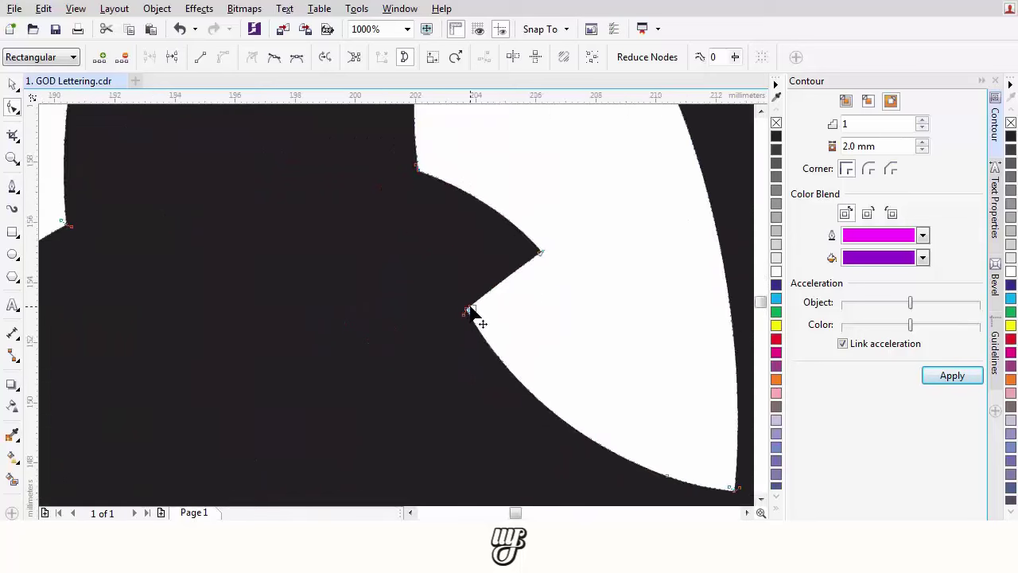
pyautogui.scroll(2, 471, 312)
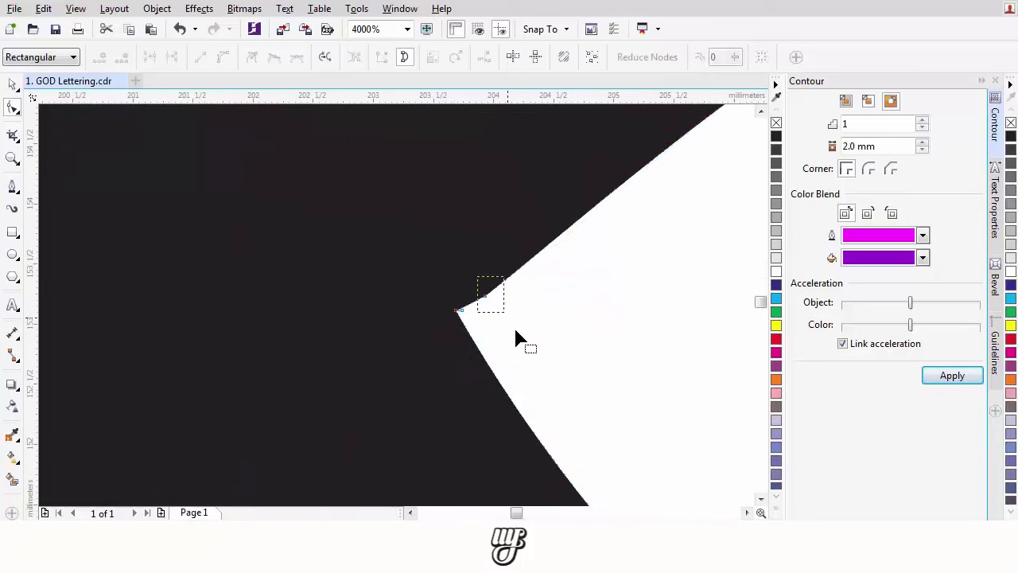
pyautogui.moveTo(461, 310); pyautogui.dragTo(503, 366)
pyautogui.scroll(-2, 468, 360)
pyautogui.scroll(-2, 467, 350)
pyautogui.moveTo(443, 323); pyautogui.dragTo(584, 291)
pyautogui.moveTo(370, 279); pyautogui.dragTo(461, 234)
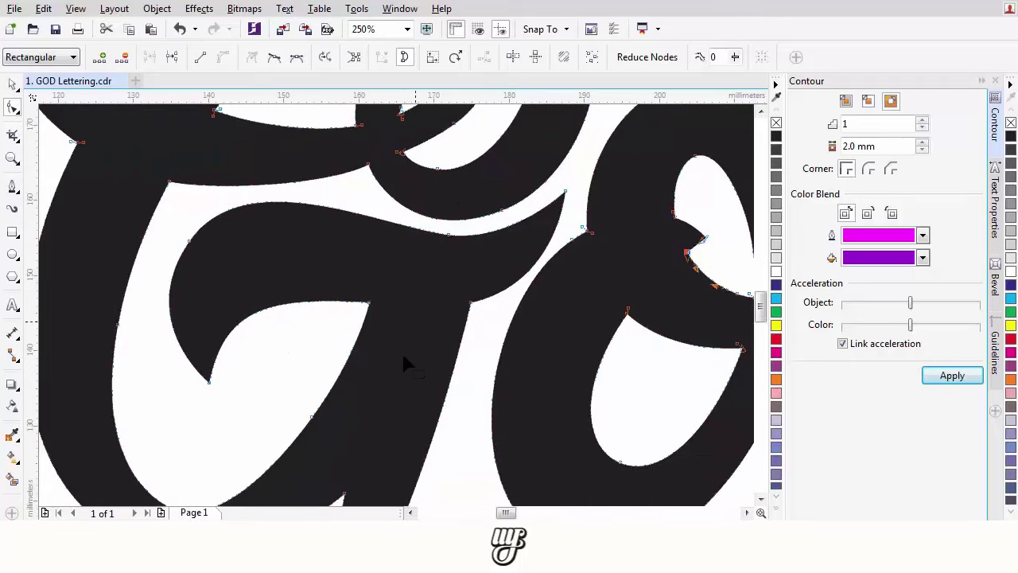
# Delete the surplus nodes at the inner corner of the G's tail loop.
pyautogui.moveTo(413, 342); pyautogui.dragTo(478, 197)
pyautogui.moveTo(403, 375); pyautogui.dragTo(468, 230)
pyautogui.scroll(3, 424, 341)
pyautogui.click(375, 341)
pyautogui.click(345, 384)
pyautogui.press('l')
pyautogui.moveTo(369, 339); pyautogui.dragTo(397, 315)
pyautogui.press('Delete')
pyautogui.scroll(-2, 352, 368)
pyautogui.click(351, 374)
pyautogui.press('Delete')
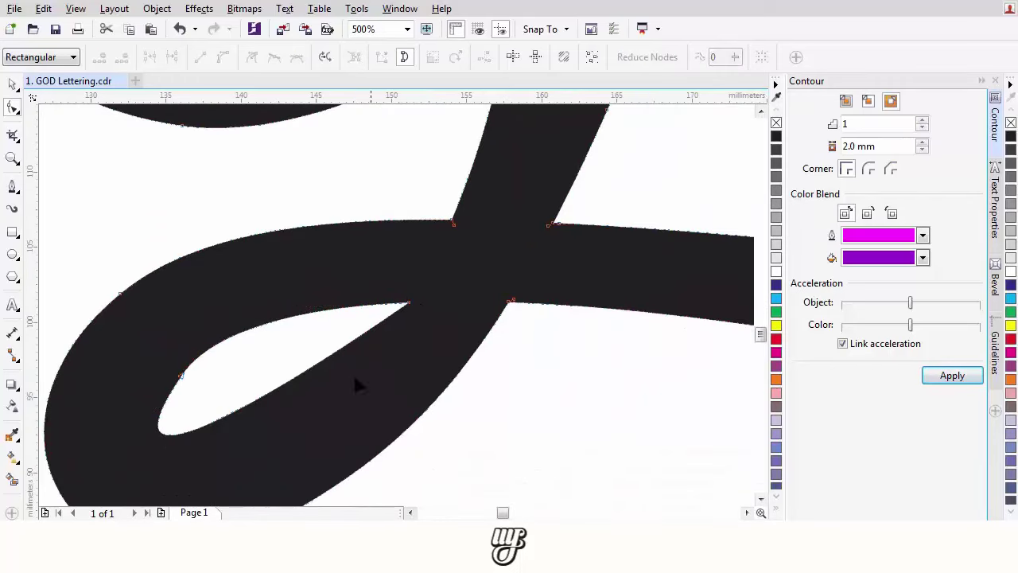
pyautogui.hotkey('ctrl', 'z')
# Delete the surplus node on the inner edge of the G's tail loop.
pyautogui.click(351, 376)
pyautogui.press('Delete')
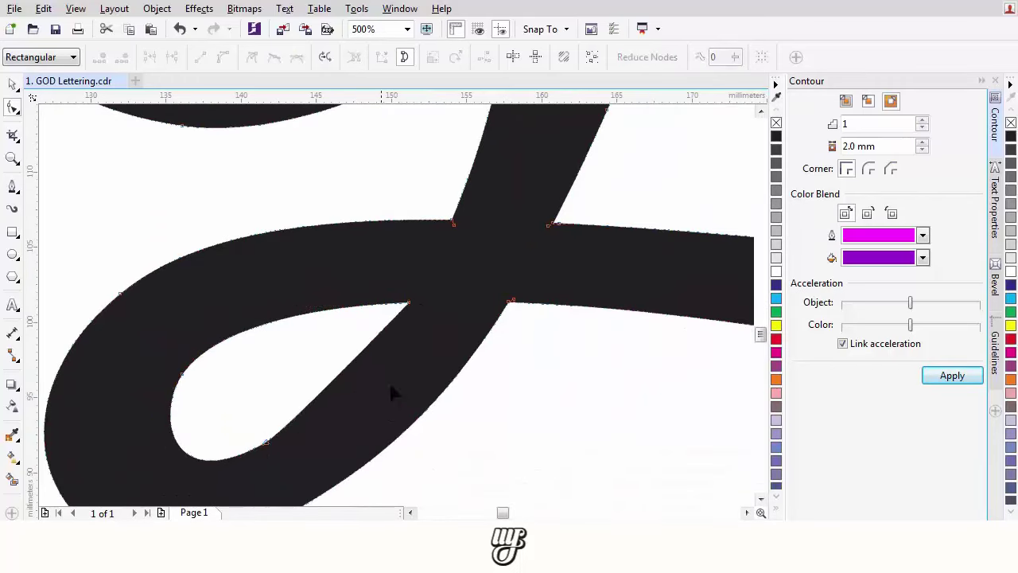
pyautogui.click(408, 302)
pyautogui.scroll(-5, 367, 367)
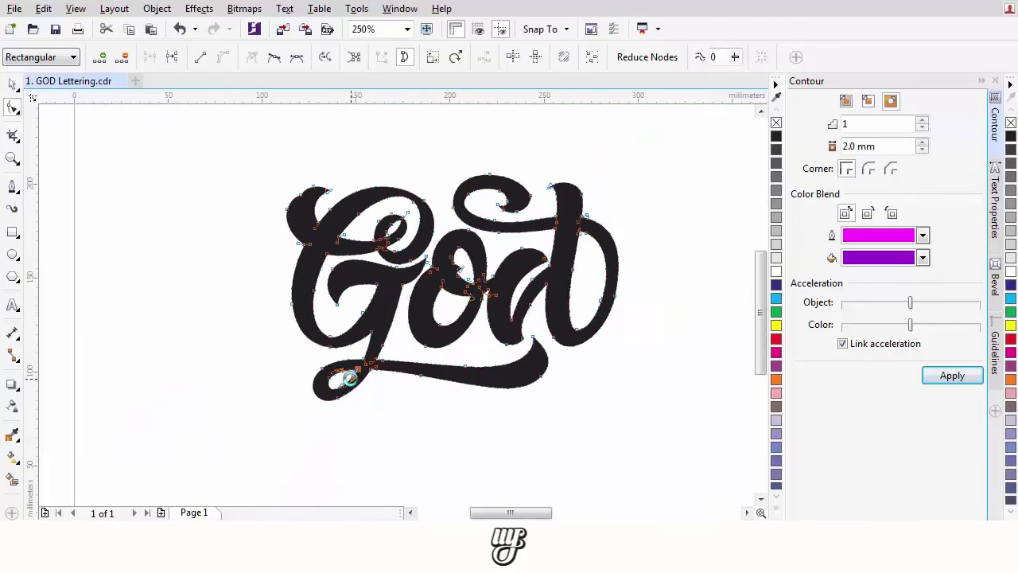
# Reshape the curve at the pointed left corner of the opening below the G's curl.
pyautogui.scroll(8, 445, 279)
pyautogui.scroll(2, 400, 321)
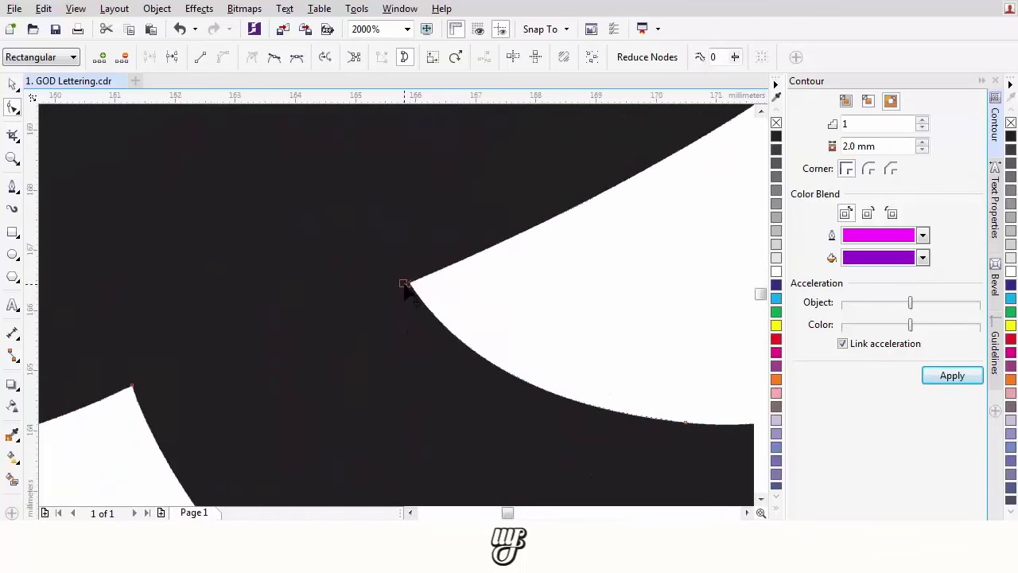
pyautogui.click(412, 293)
pyautogui.scroll(-2, 412, 310)
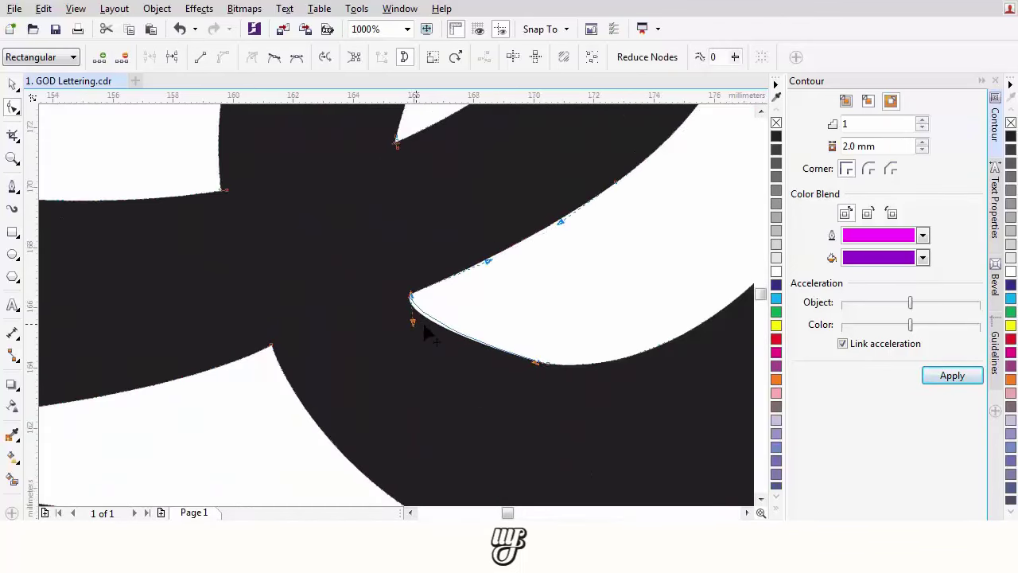
# Refine the lower corner and side curve of the small teardrop counter inside the G's curl.
pyautogui.scroll(2, 427, 295)
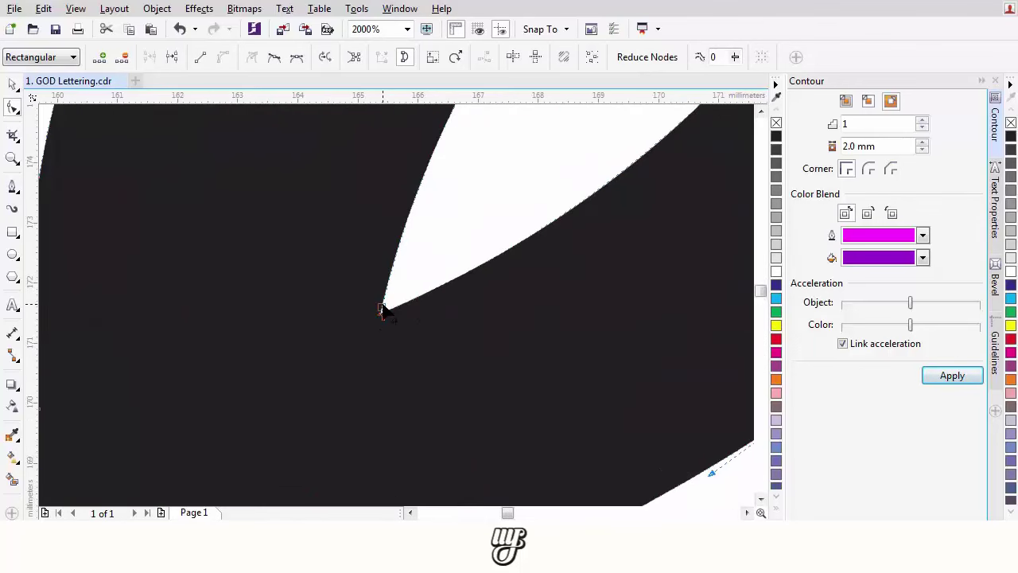
pyautogui.moveTo(378, 309); pyautogui.dragTo(404, 261)
pyautogui.scroll(-2, 444, 259)
pyautogui.scroll(2, 450, 269)
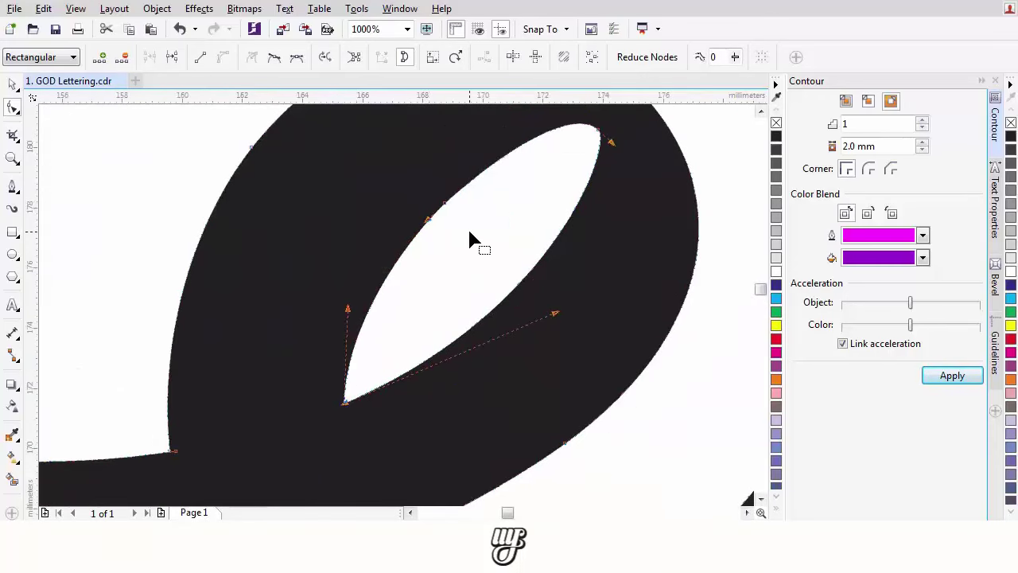
# Delete the surplus nodes at the lower corner of the O's upper counter and undo the last change there.
pyautogui.scroll(-3, 470, 234)
pyautogui.scroll(4, 519, 352)
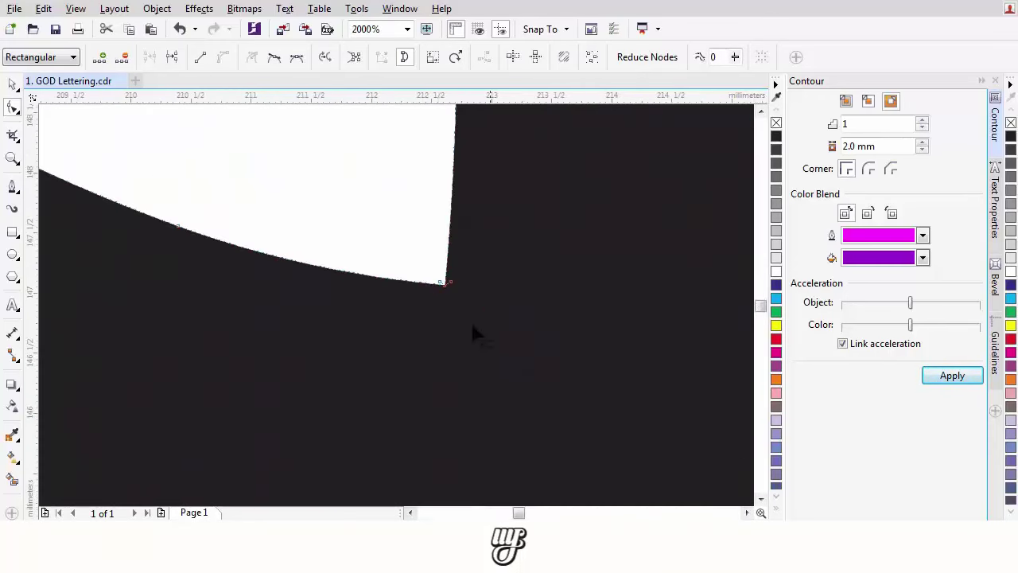
pyautogui.click(450, 283)
pyautogui.press('Delete')
pyautogui.moveTo(396, 244); pyautogui.dragTo(489, 323)
pyautogui.press('Delete')
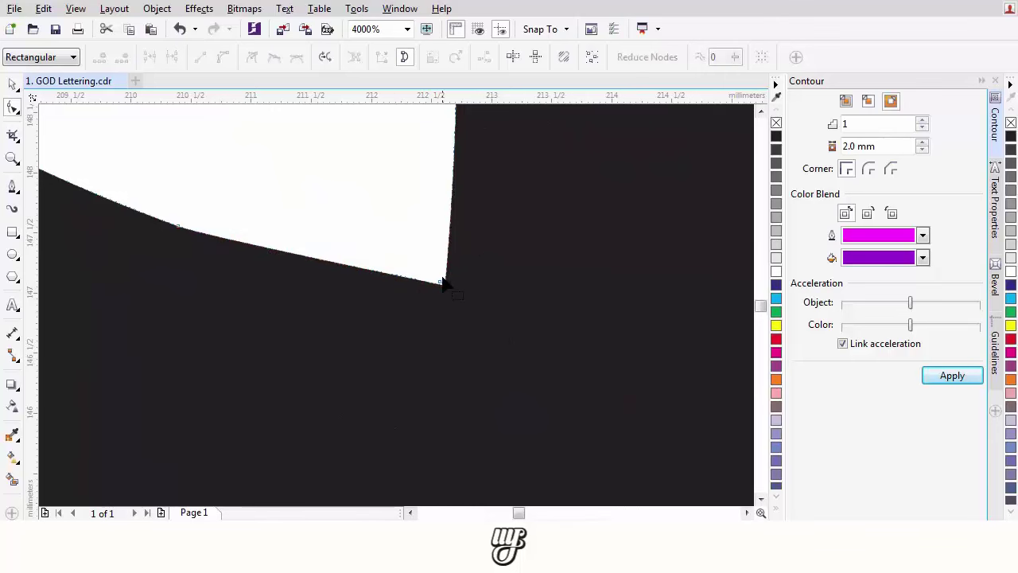
pyautogui.moveTo(444, 283); pyautogui.dragTo(455, 257)
pyautogui.hotkey('ctrl', 'z')
# Simplify the lower edge of the O's upper counter between the notch and the corner and bend it back into a curve.
pyautogui.scroll(-2, 388, 282)
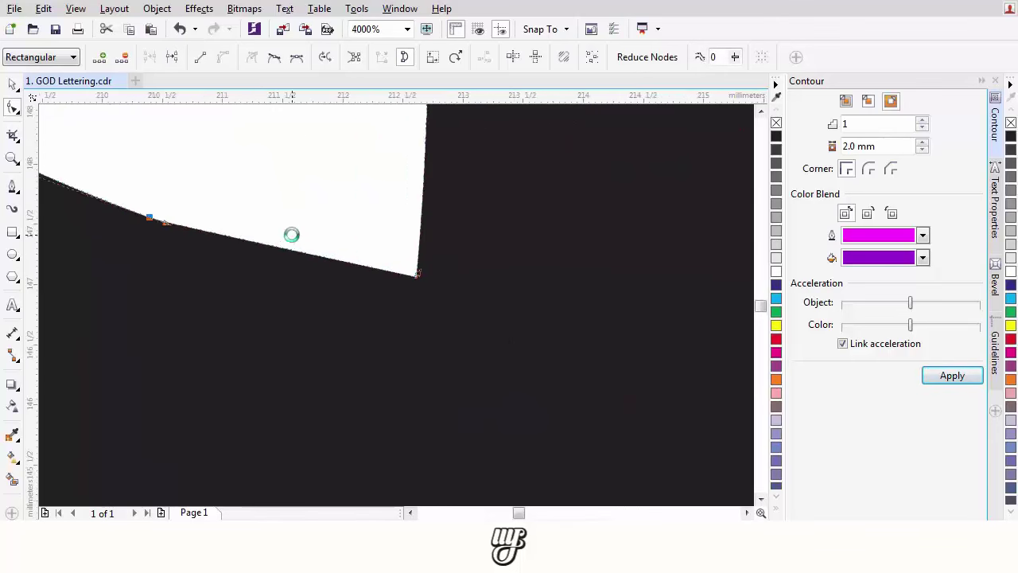
pyautogui.scroll(-1, 348, 281)
pyautogui.moveTo(359, 265); pyautogui.dragTo(420, 338)
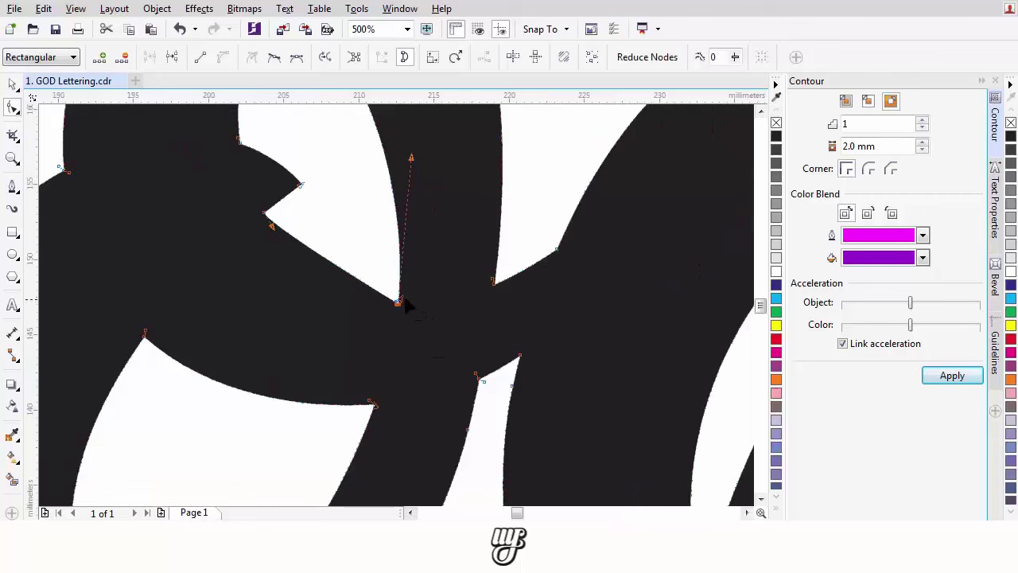
pyautogui.moveTo(355, 301)
pyautogui.mouseDown()
pyautogui.moveTo(294, 242)
pyautogui.moveTo(363, 289)
pyautogui.mouseUp()
# Clean up the bottom corner of the gap between the O and D above their connecting stroke.
pyautogui.scroll(-2, 364, 289)
pyautogui.scroll(3, 351, 276)
pyautogui.moveTo(358, 239); pyautogui.dragTo(361, 237)
pyautogui.click(365, 229)
pyautogui.scroll(-3, 366, 227)
# Clean up the nodes and edges at the gap below the O and D's connecting stroke and at the O's lower counter corner.
pyautogui.scroll(3, 366, 285)
pyautogui.moveTo(339, 174); pyautogui.dragTo(380, 289)
pyautogui.click(407, 333)
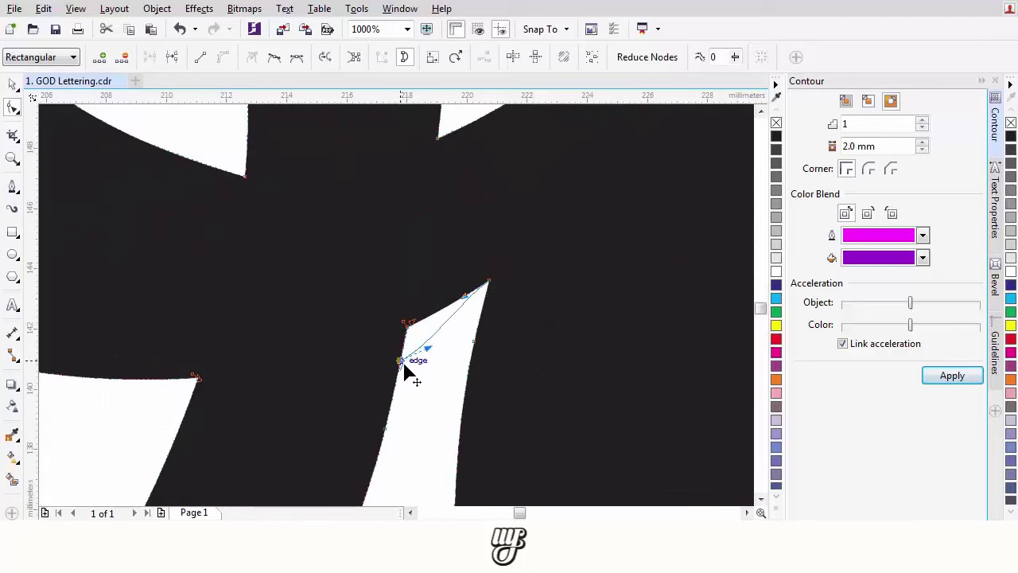
pyautogui.moveTo(425, 317); pyautogui.dragTo(399, 355)
pyautogui.moveTo(431, 312); pyautogui.dragTo(429, 319)
pyautogui.click(453, 292)
pyautogui.scroll(1, 453, 291)
pyautogui.moveTo(495, 243); pyautogui.dragTo(567, 309)
pyautogui.moveTo(488, 291); pyautogui.dragTo(496, 295)
pyautogui.moveTo(404, 352); pyautogui.dragTo(413, 351)
pyautogui.scroll(-2, 412, 351)
pyautogui.scroll(-4, 469, 352)
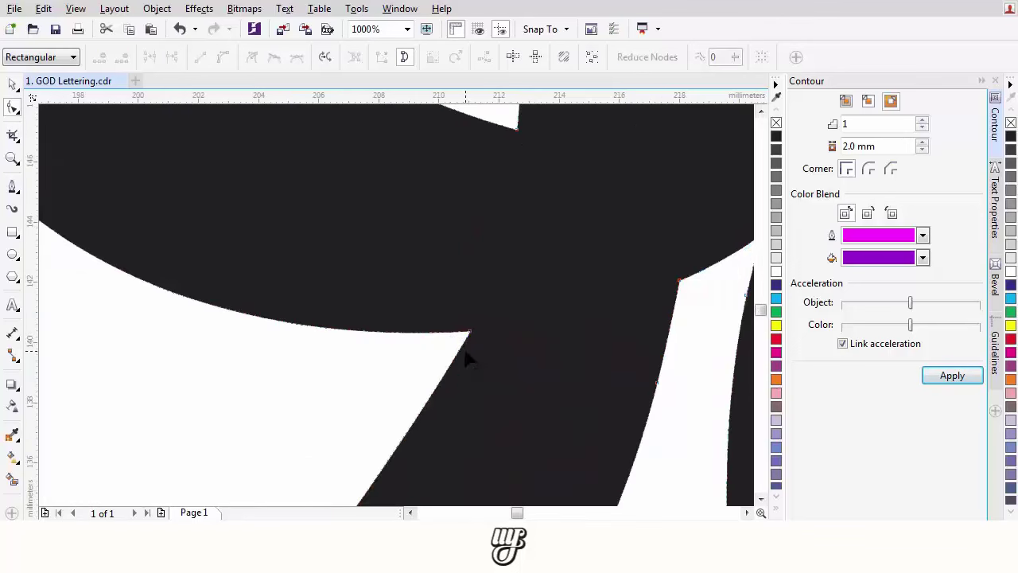